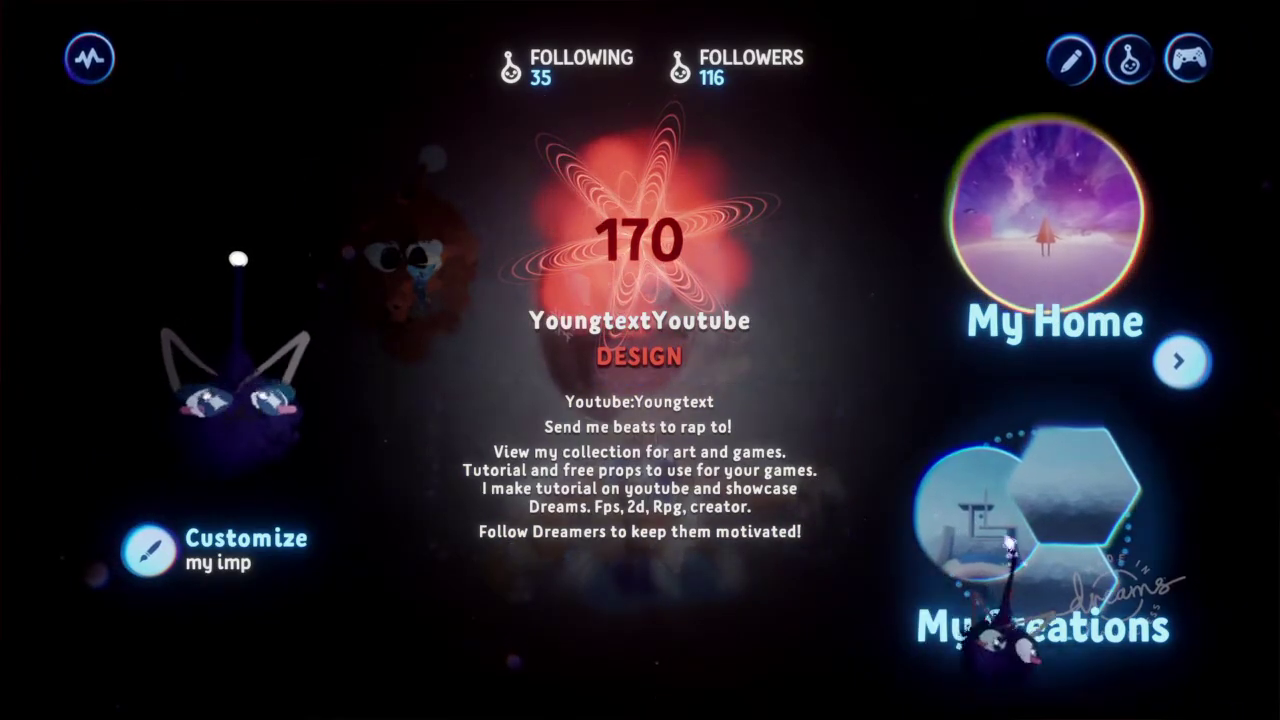
- Start a fresh scene for games and interactive follies from My Creations
click(1033, 527)
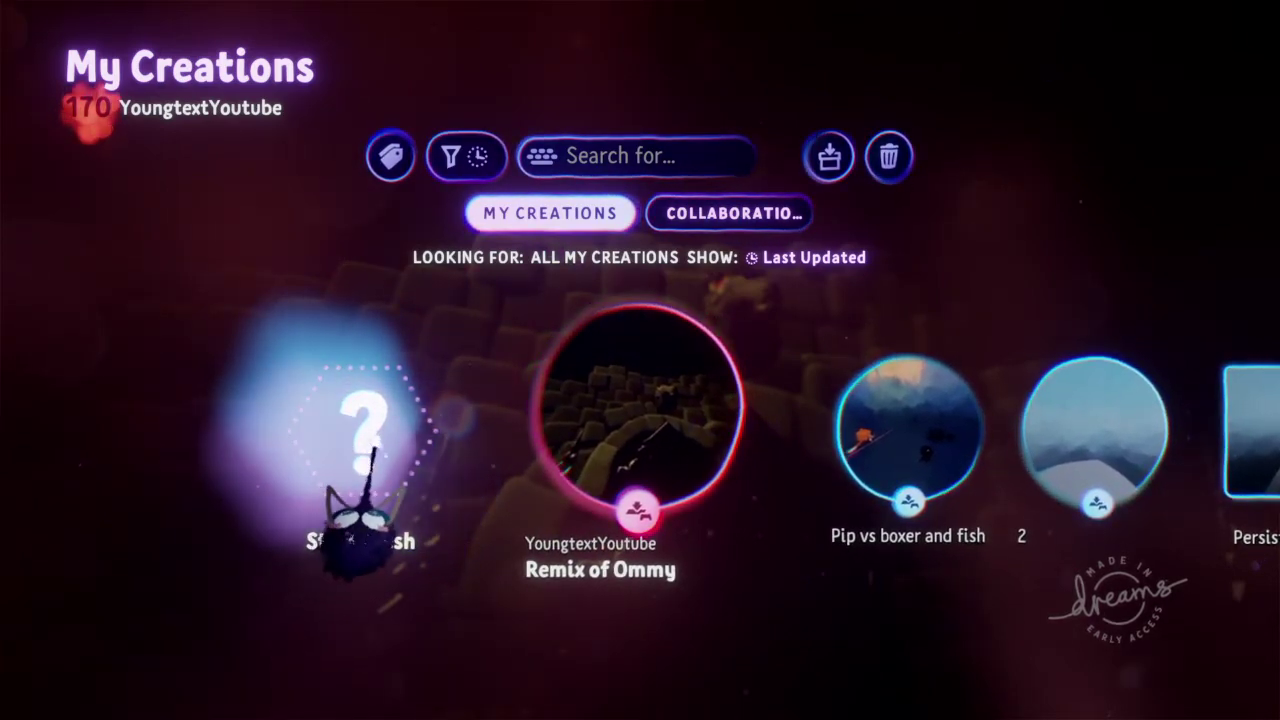
click(368, 440)
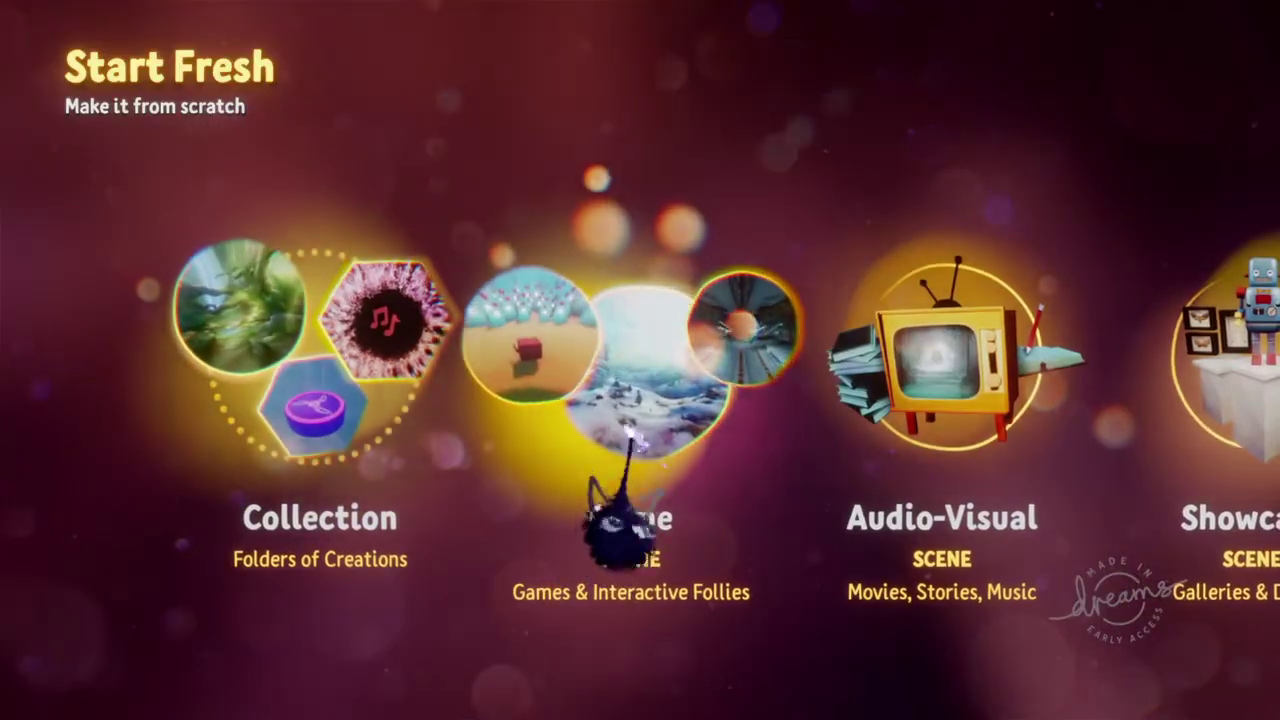
click(628, 432)
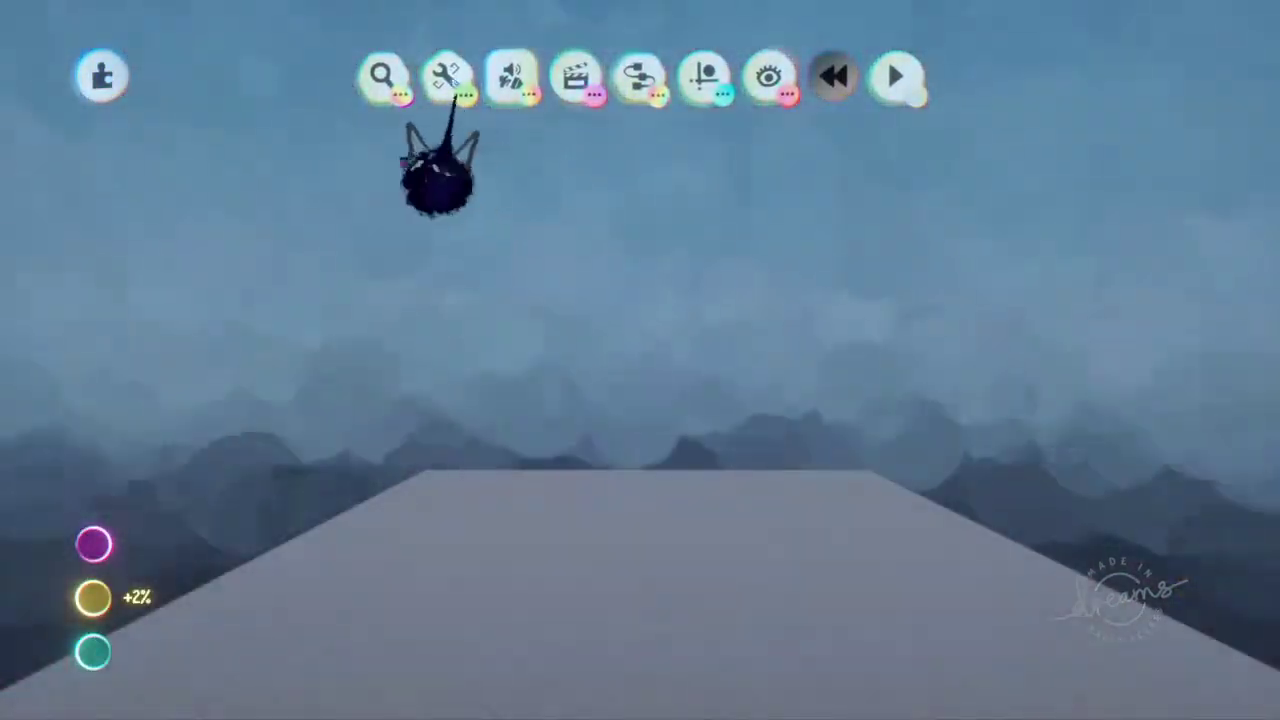
- Read through the introduction to the Action Recorder among the animation tools
click(576, 82)
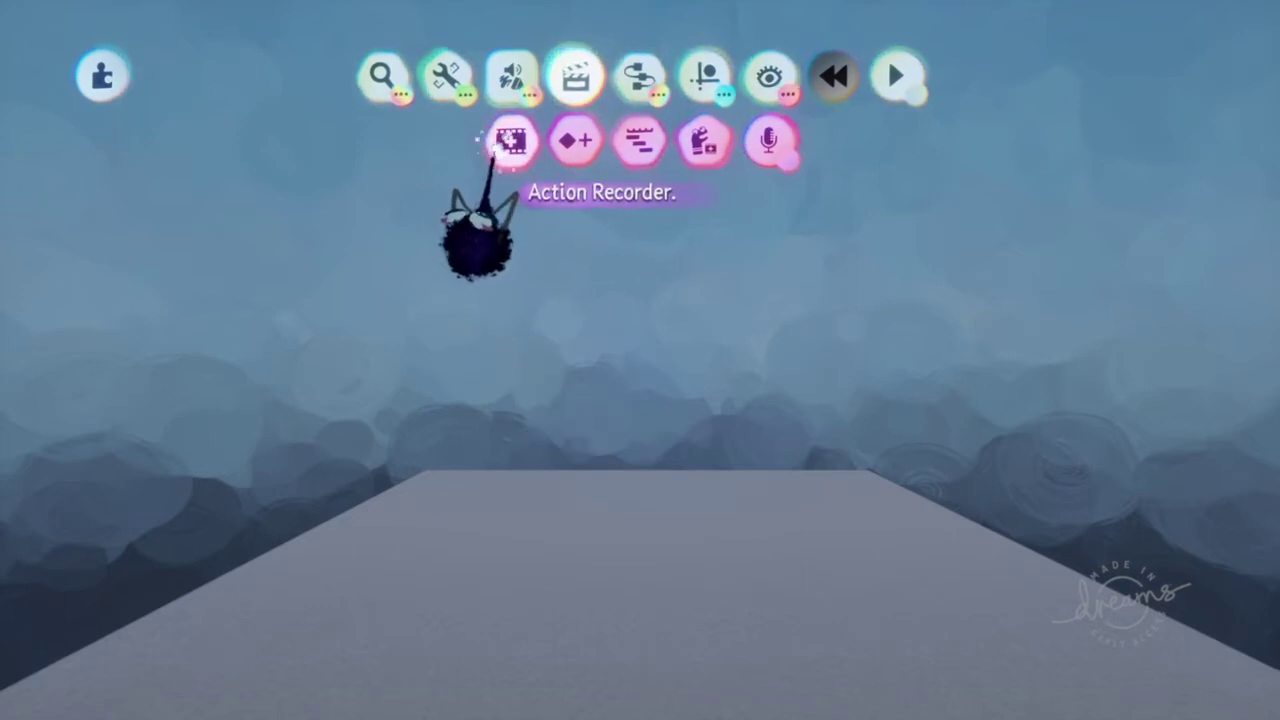
mouse_move(510, 165)
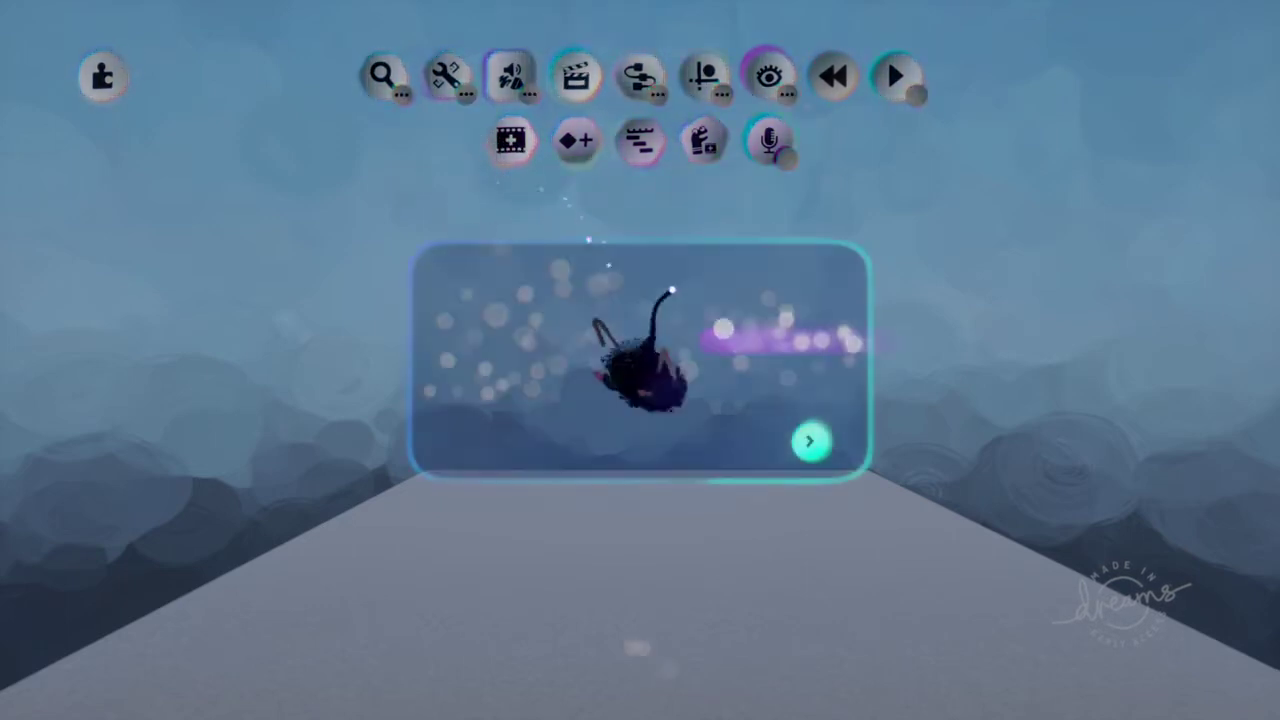
click(806, 440)
click(806, 440)
click(806, 440)
click(806, 440)
click(806, 440)
click(806, 440)
click(806, 440)
click(806, 440)
click(808, 440)
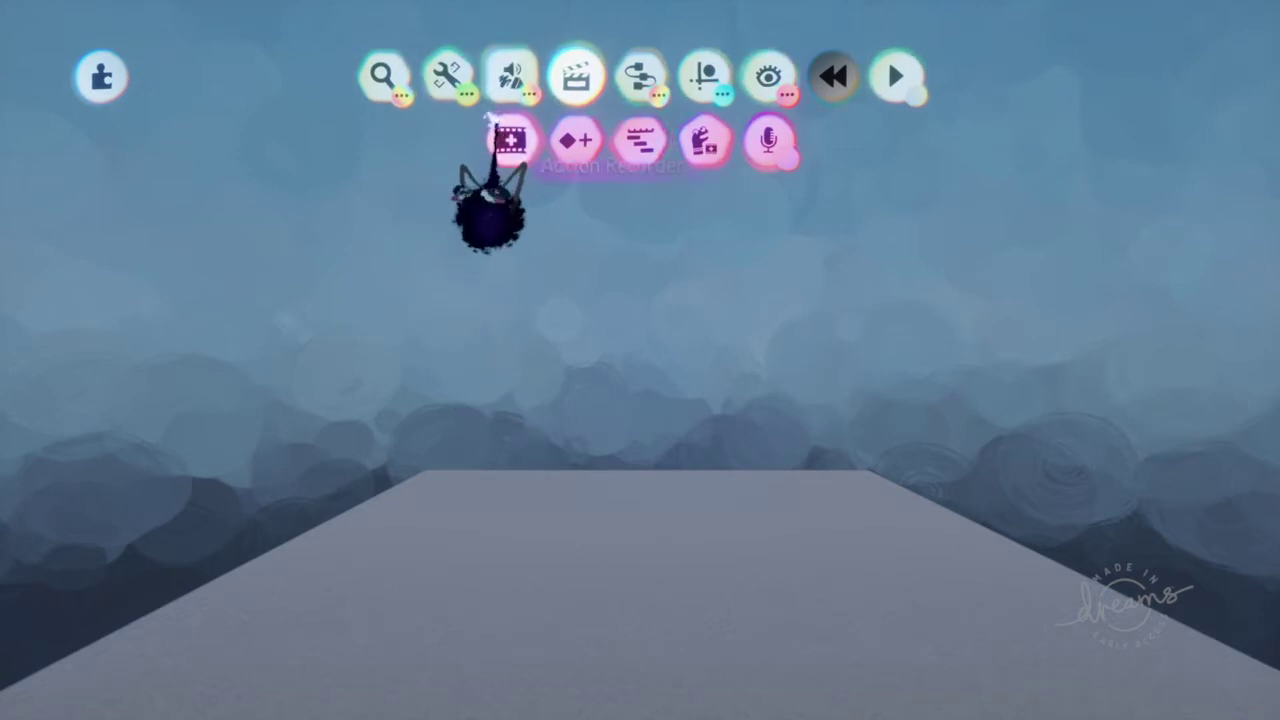
- Place an Action Recorder above the platform, record the platform moving up and down, stop recording and start time
click(512, 140)
click(578, 300)
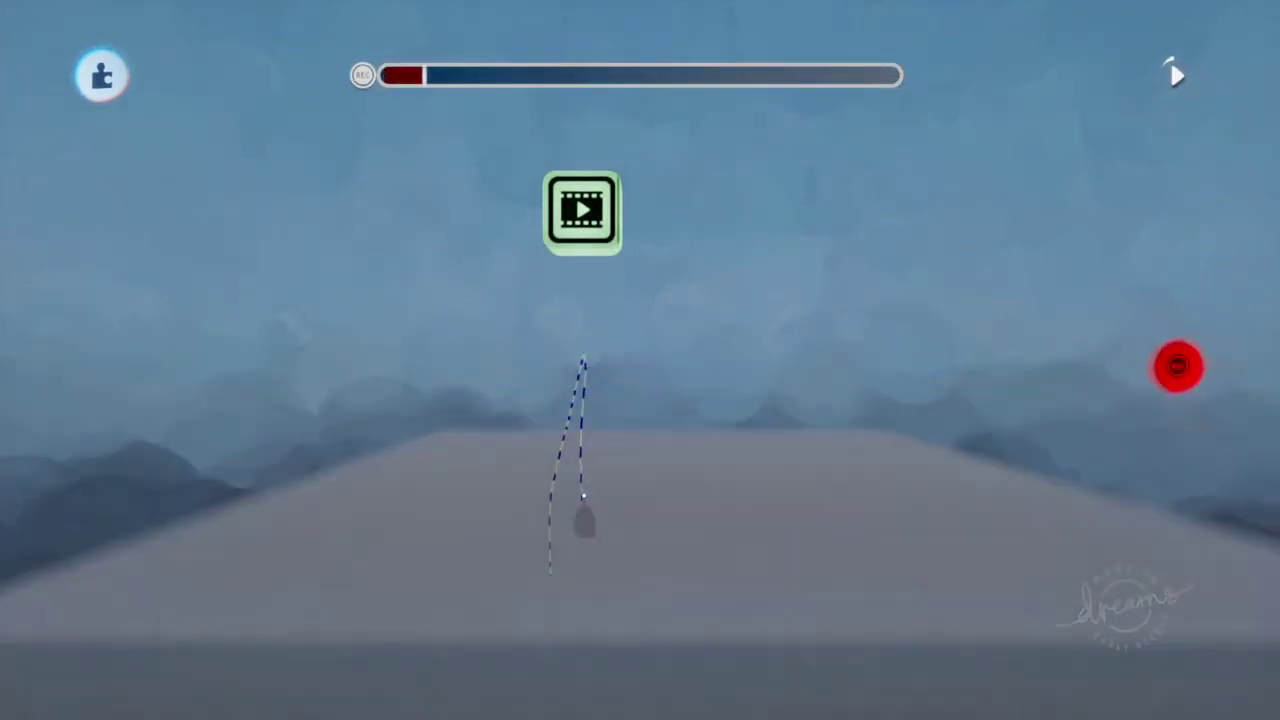
mouse_move(584, 496)
mouse_down()
mouse_move(584, 383)
mouse_move(574, 507)
mouse_move(580, 377)
mouse_up()
click(1179, 399)
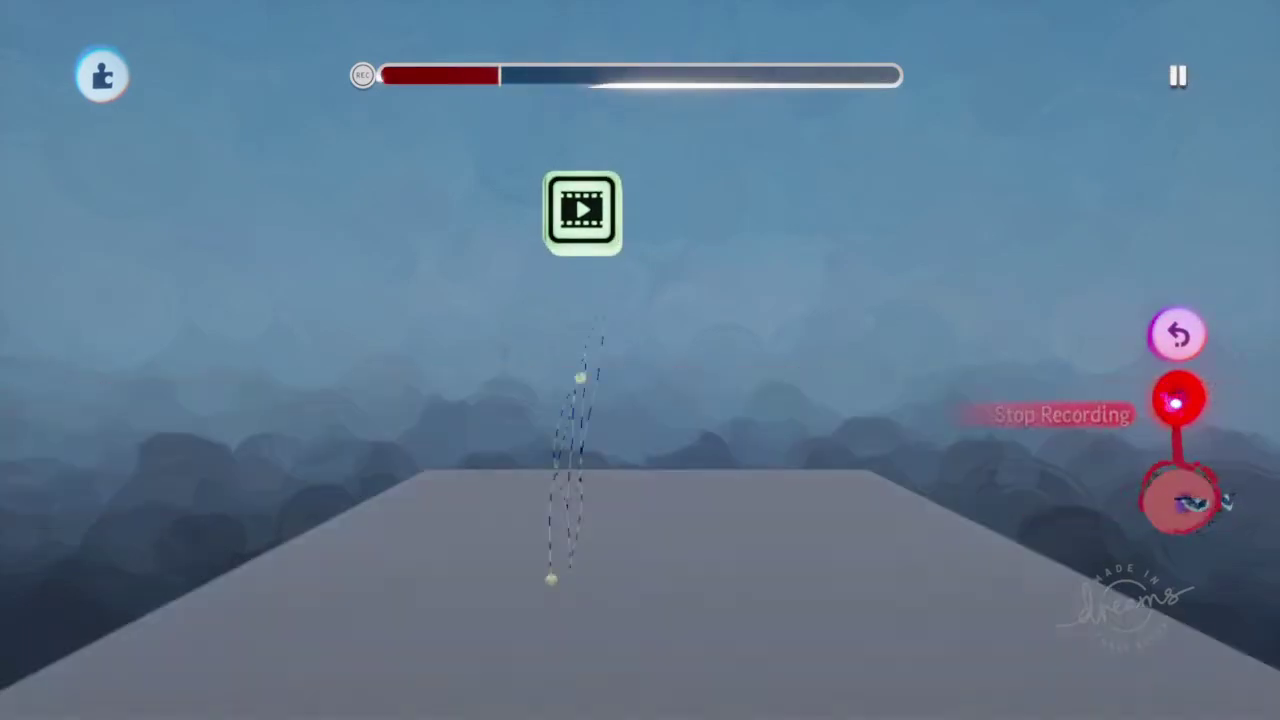
click(897, 79)
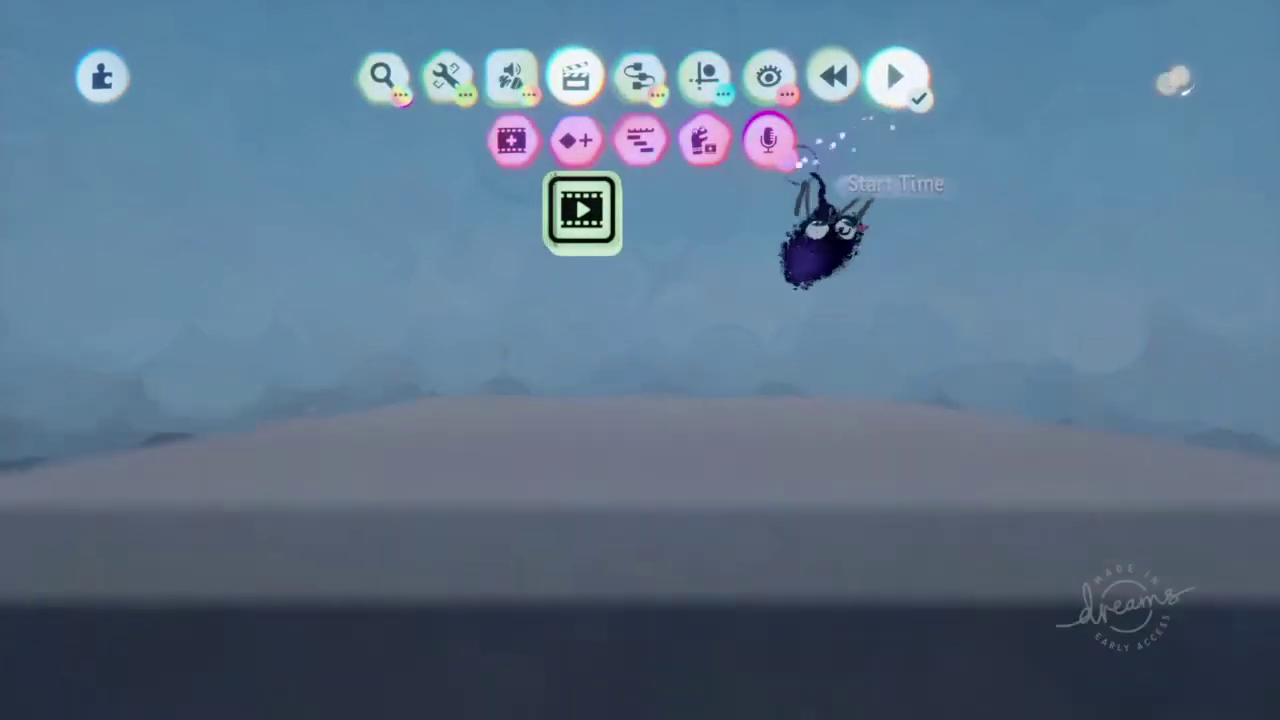
- Set the recorded motion's strength to 160% in the Action Recorder's settings while the platform motion plays
click(580, 213)
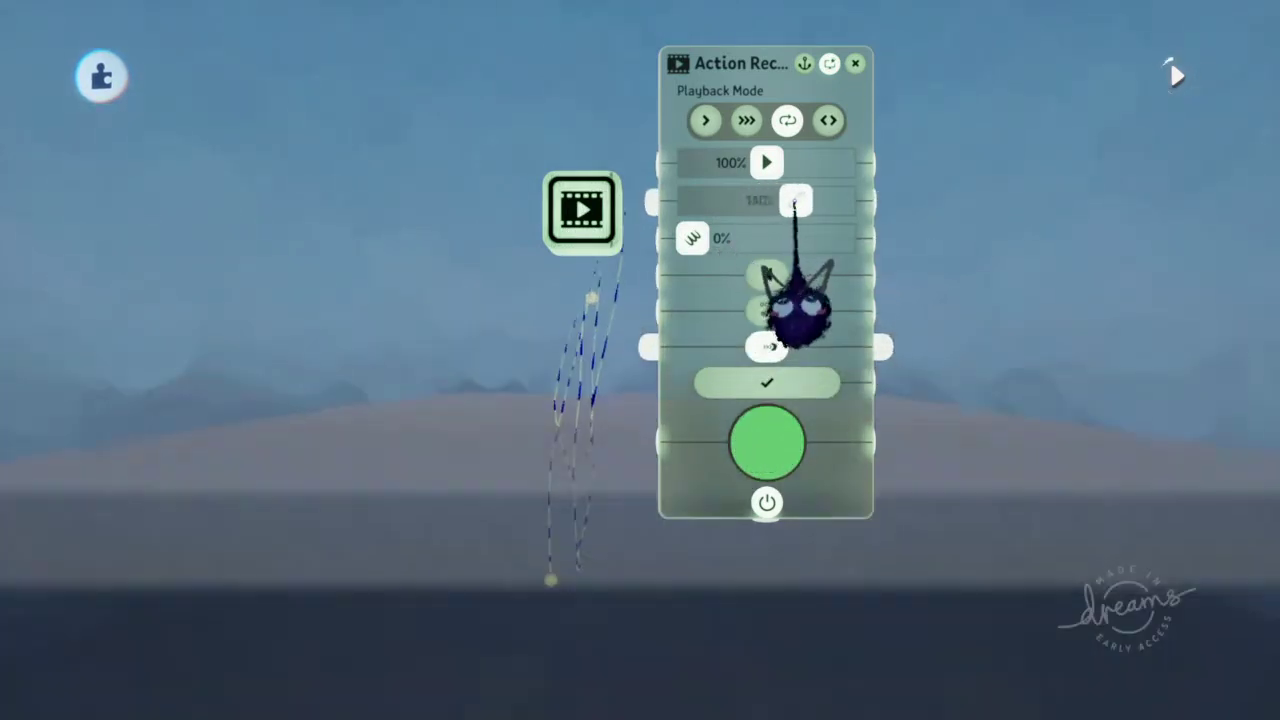
drag(795, 202, 811, 202)
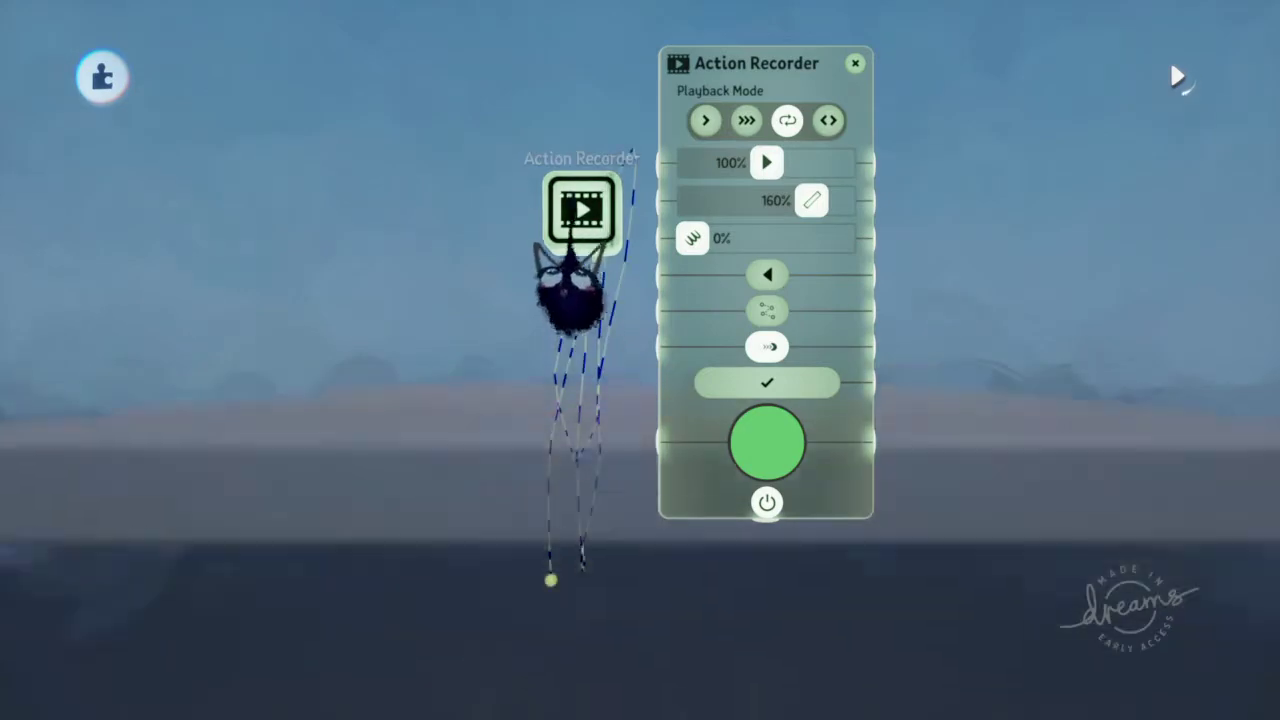
key(Tab)
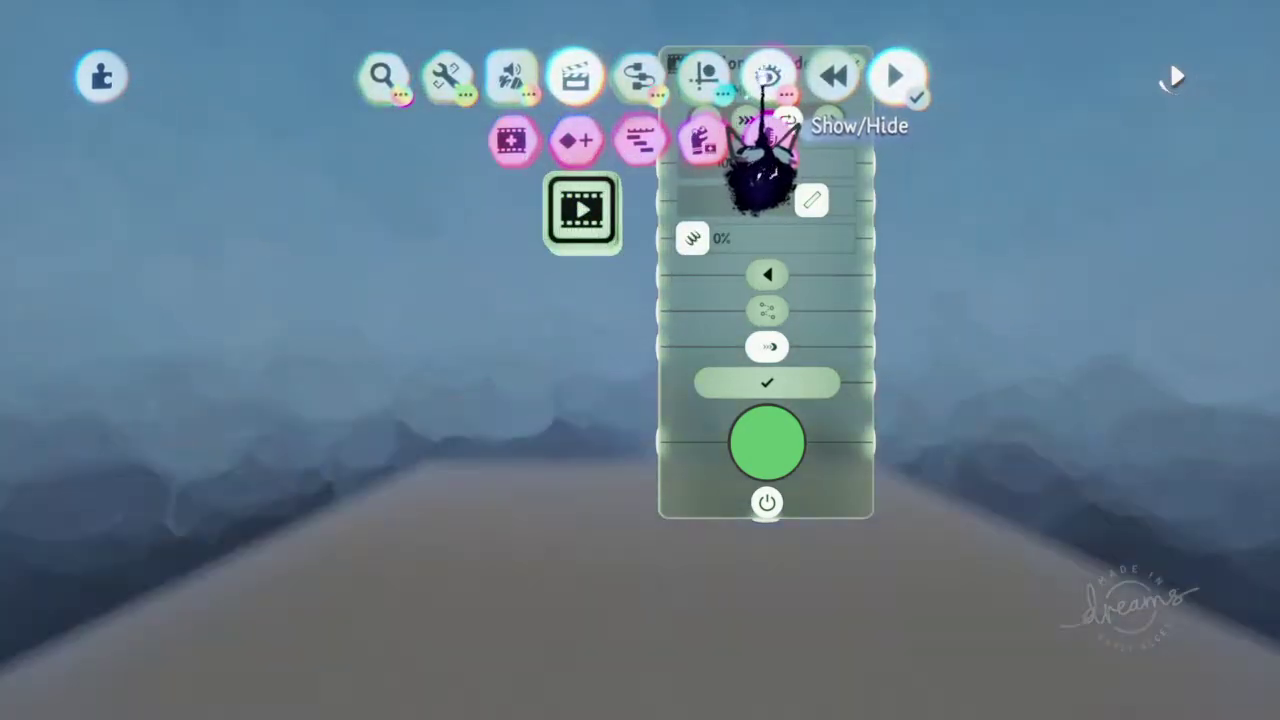
click(766, 80)
click(704, 80)
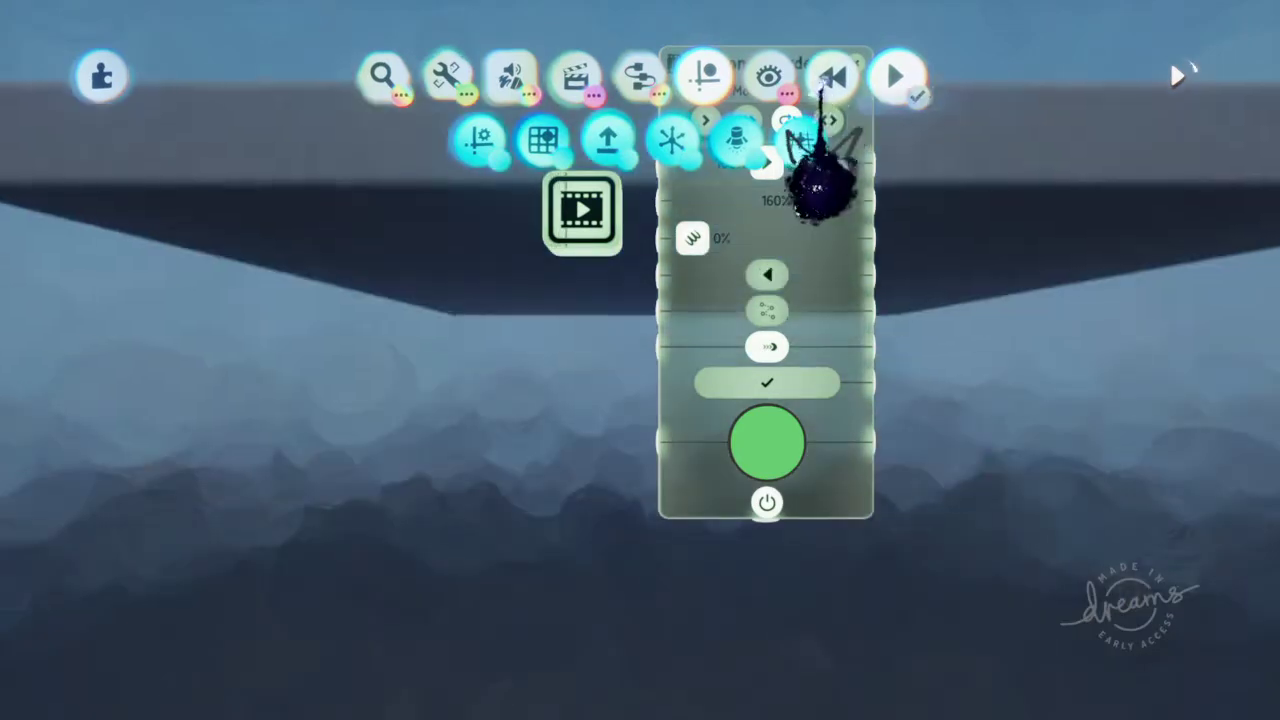
- Rewind the scene and delete the platform's Action Recorder
click(825, 82)
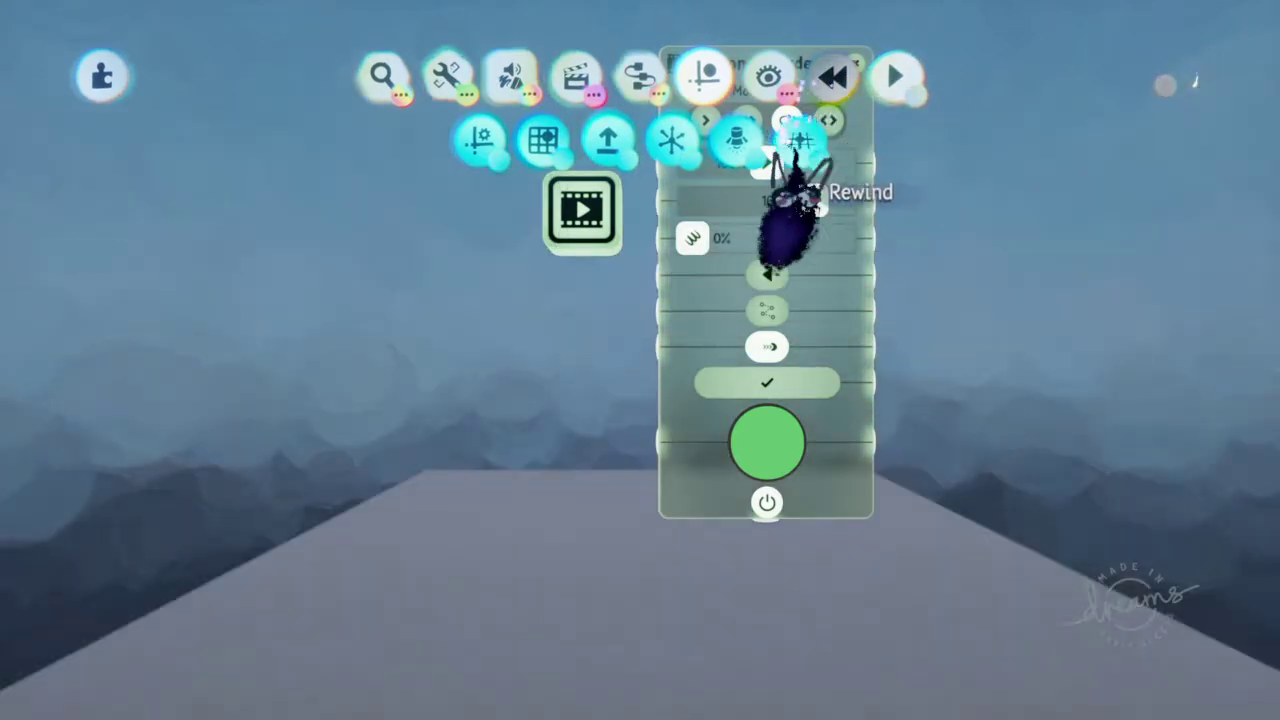
click(653, 86)
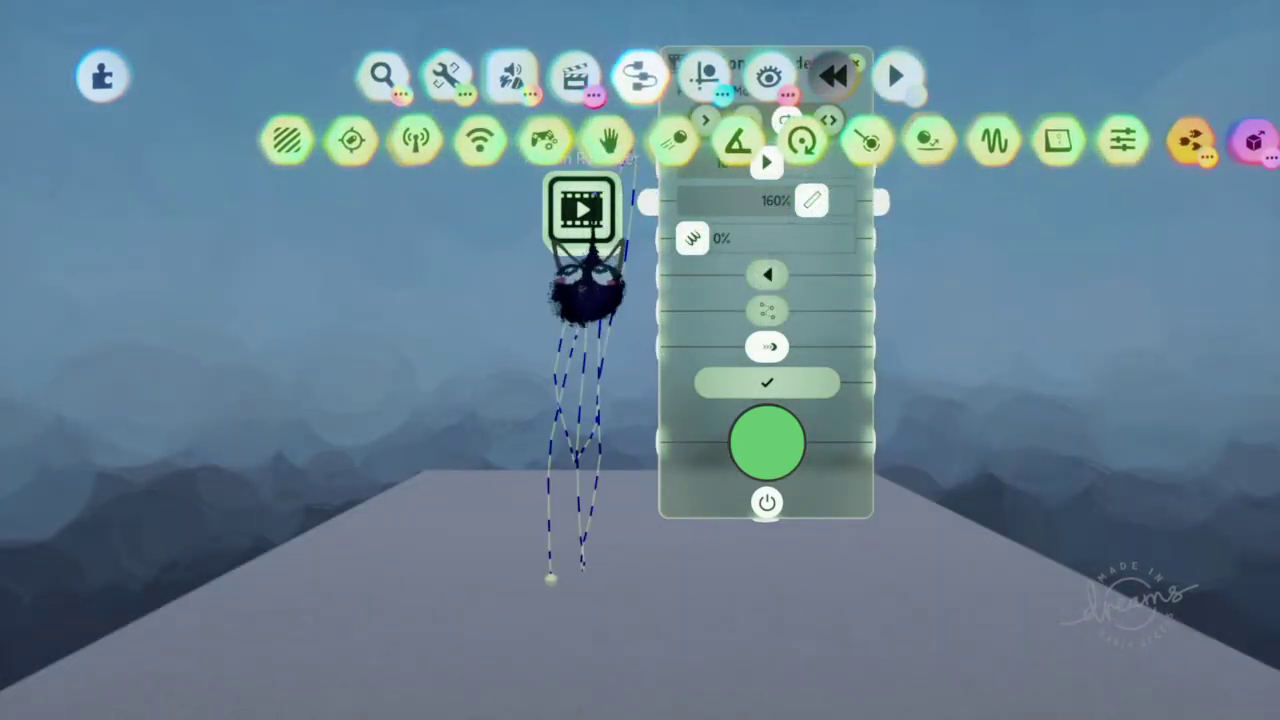
key(Delete)
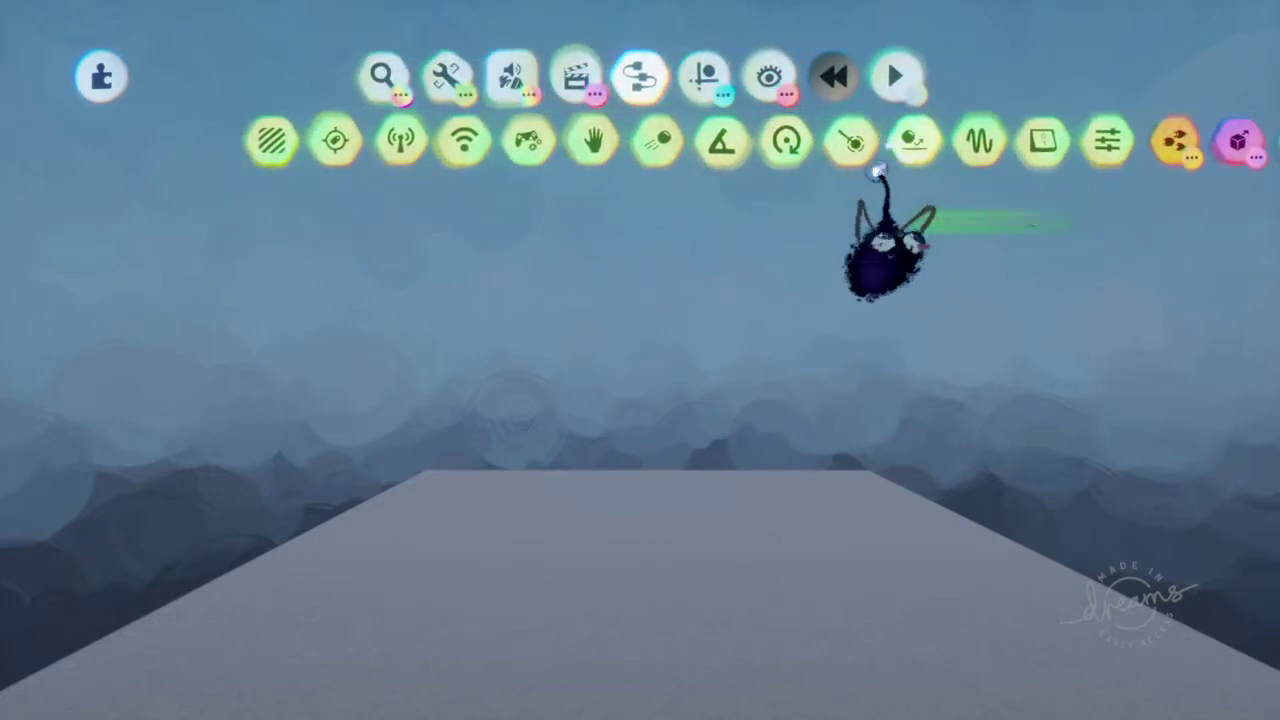
- Stand a Blank Puppet from the gadgets on the middle of the platform and scope into it
drag(890, 160, 328, 156)
click(651, 153)
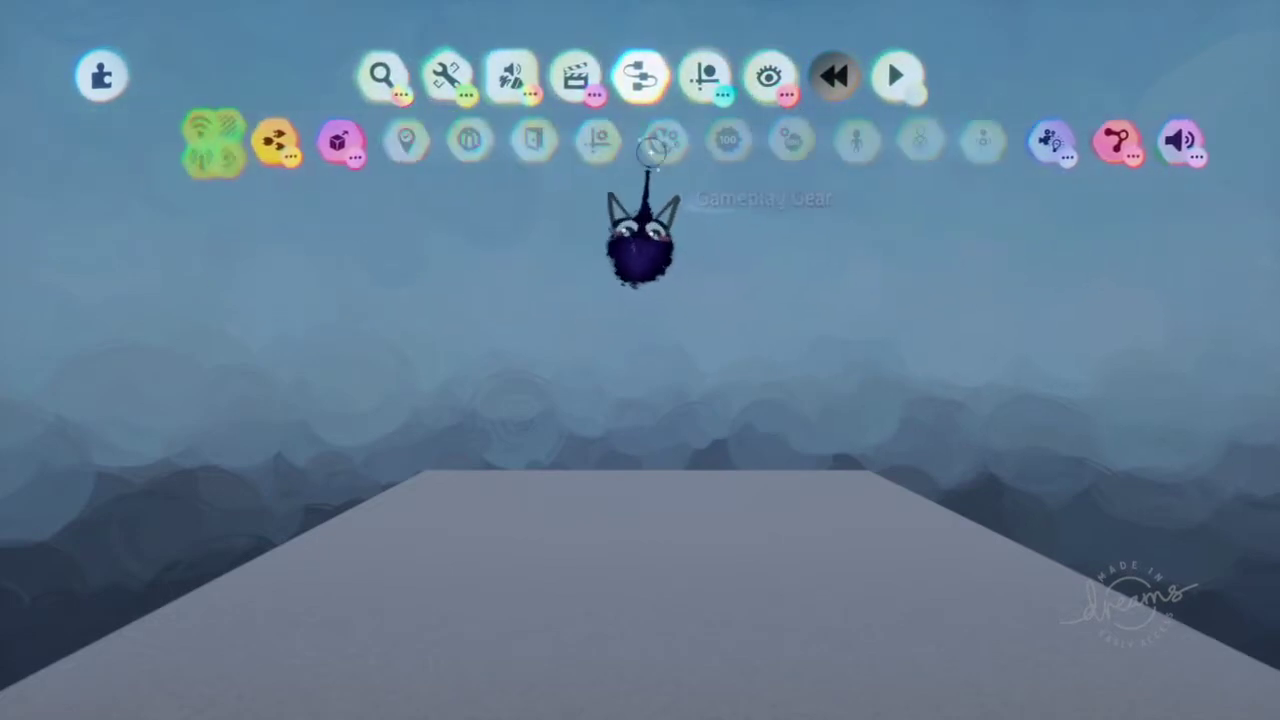
click(831, 140)
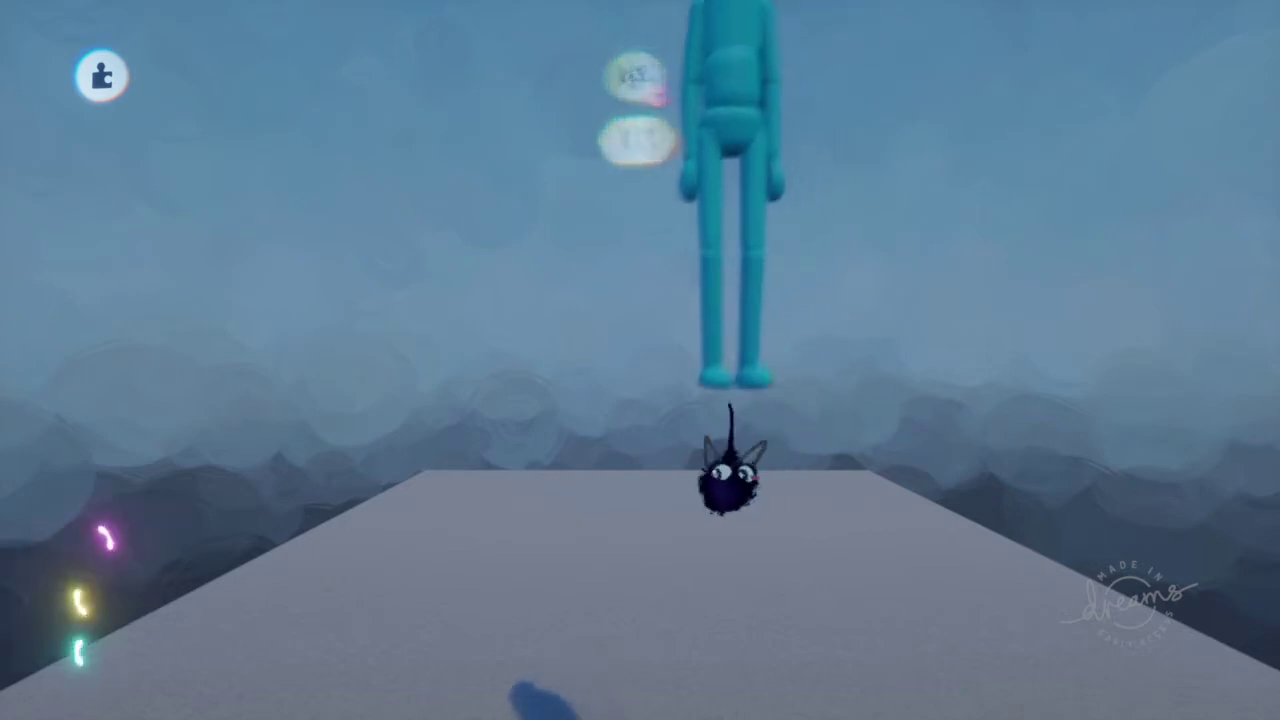
click(638, 580)
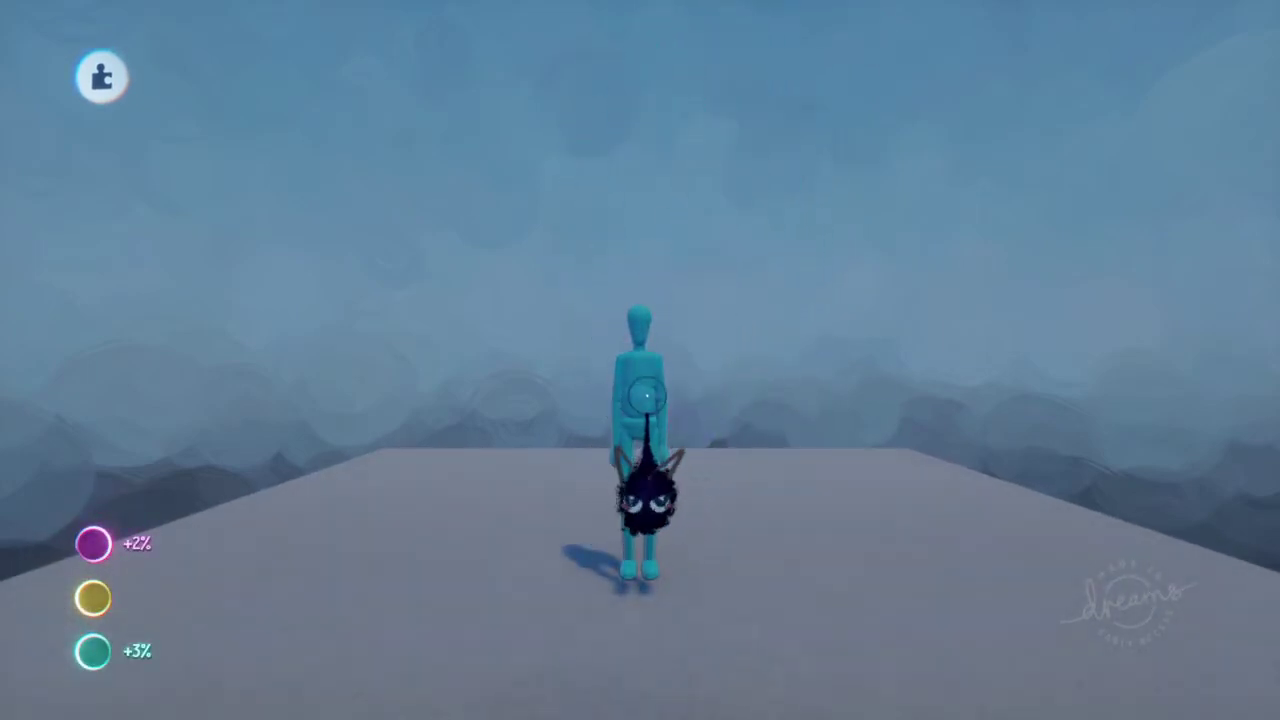
click(634, 492)
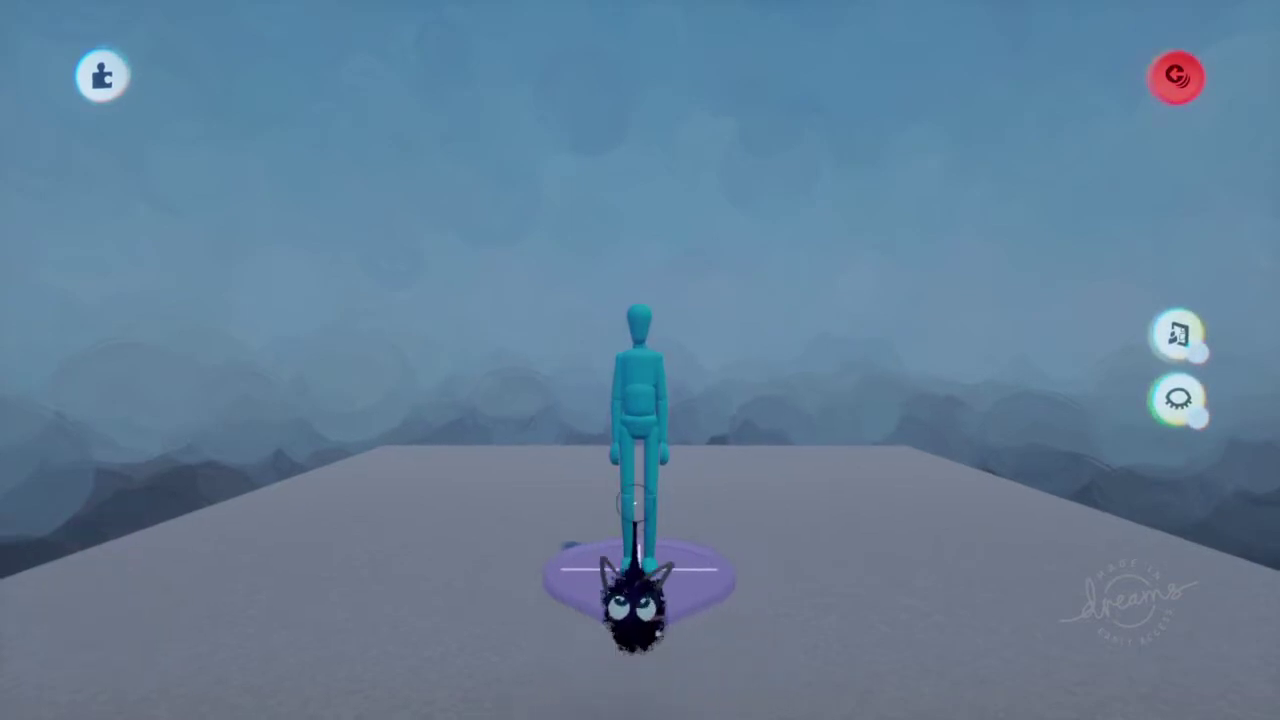
- Place an Action Recorder beside the puppet, record one of its arms being moved around, and stop recording
key(Tab)
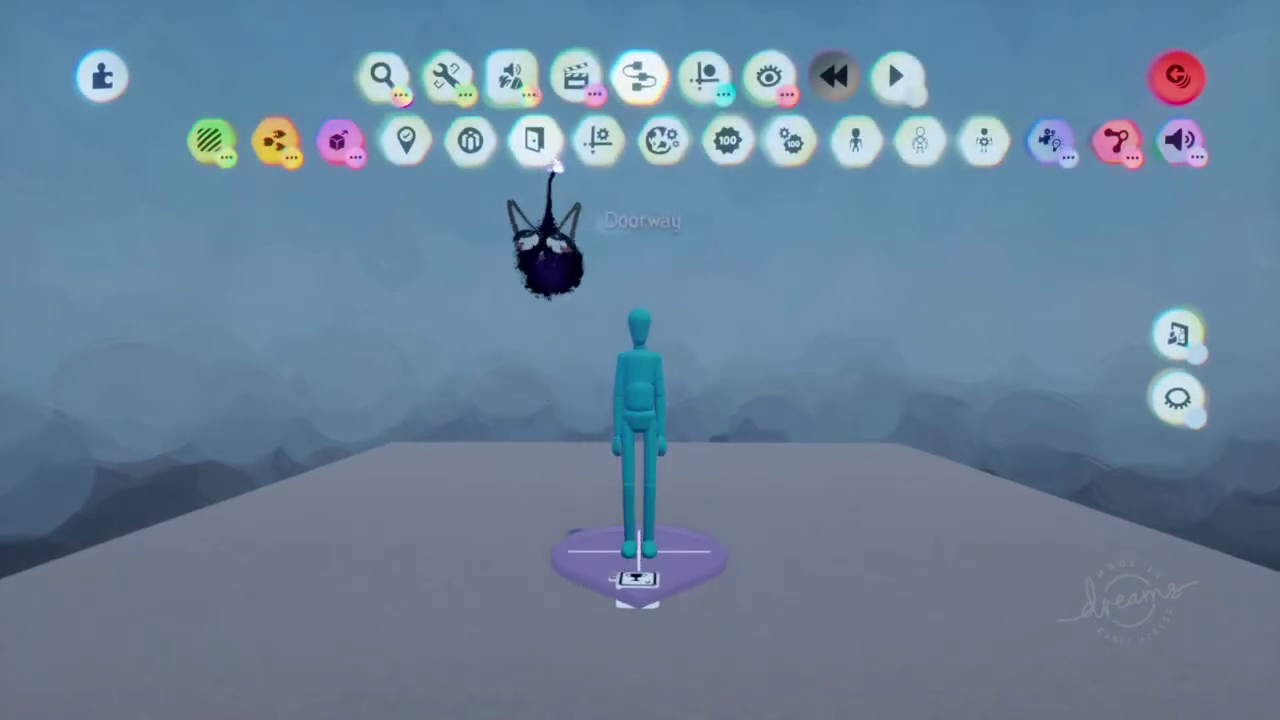
mouse_move(512, 98)
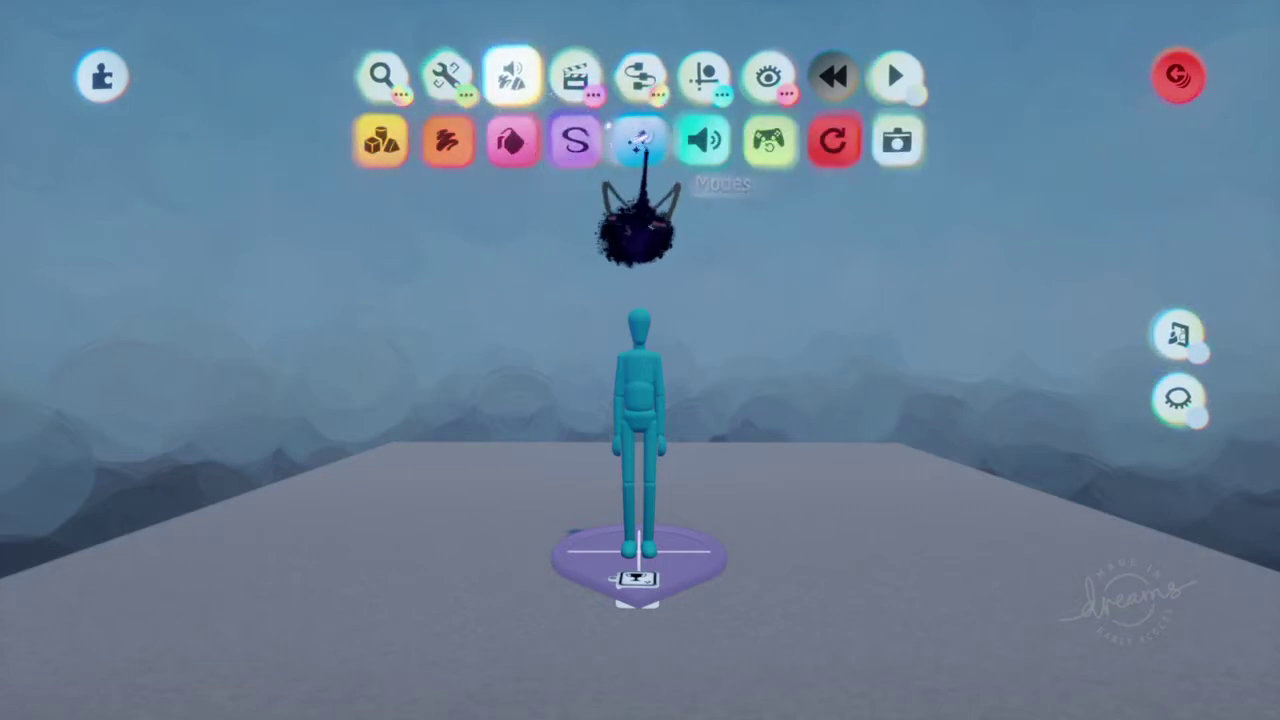
click(577, 84)
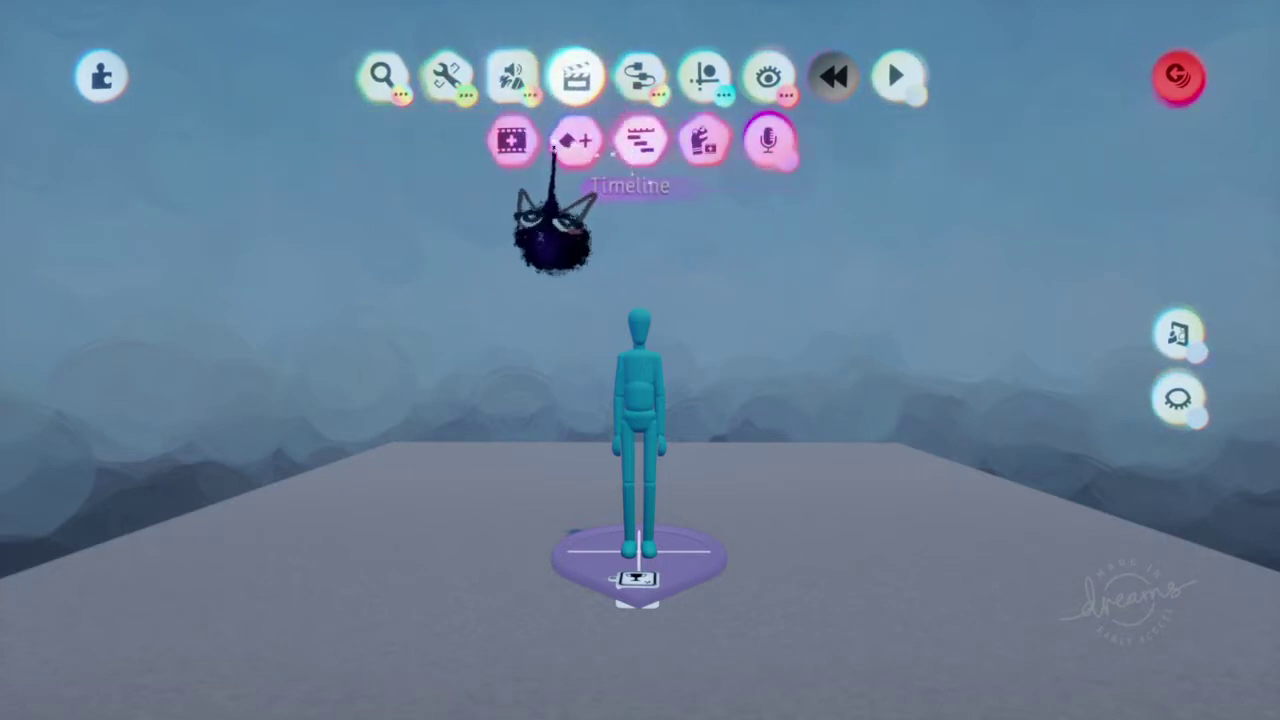
click(512, 140)
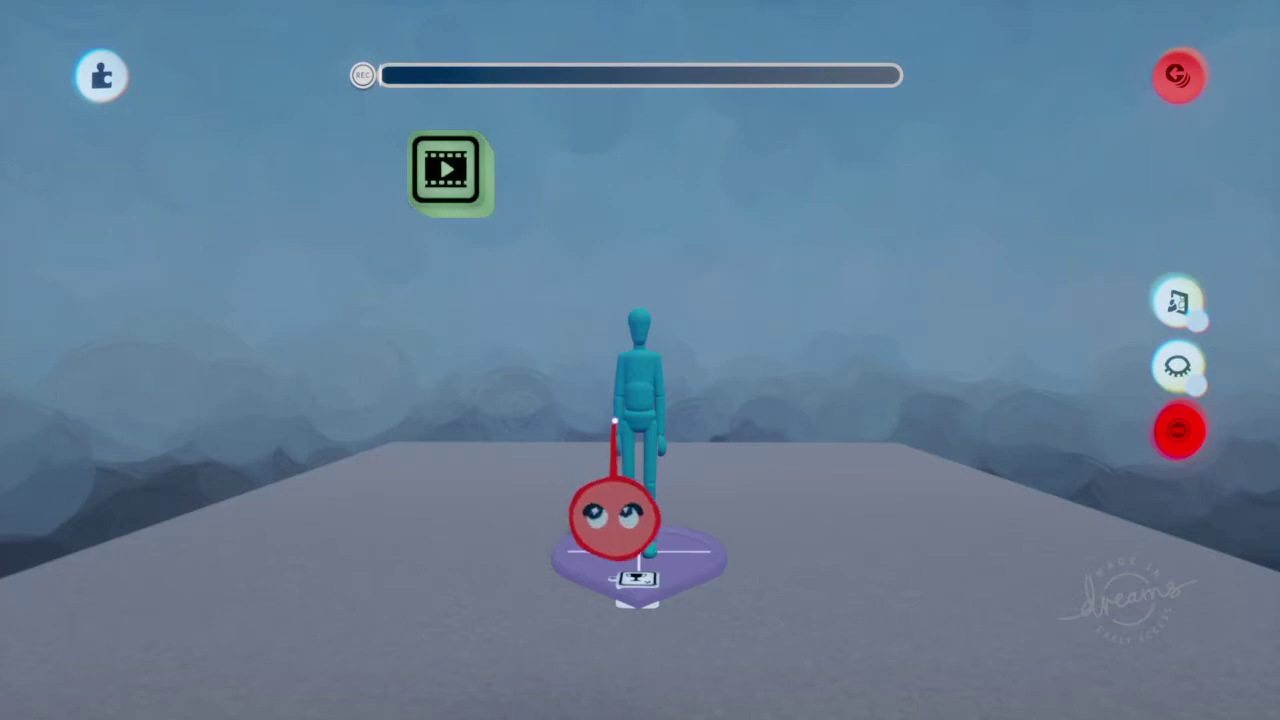
drag(632, 420, 641, 431)
mouse_move(596, 478)
mouse_down()
mouse_move(604, 520)
mouse_move(614, 486)
mouse_move(560, 451)
mouse_move(586, 486)
mouse_move(515, 465)
mouse_move(574, 480)
mouse_move(600, 470)
mouse_up()
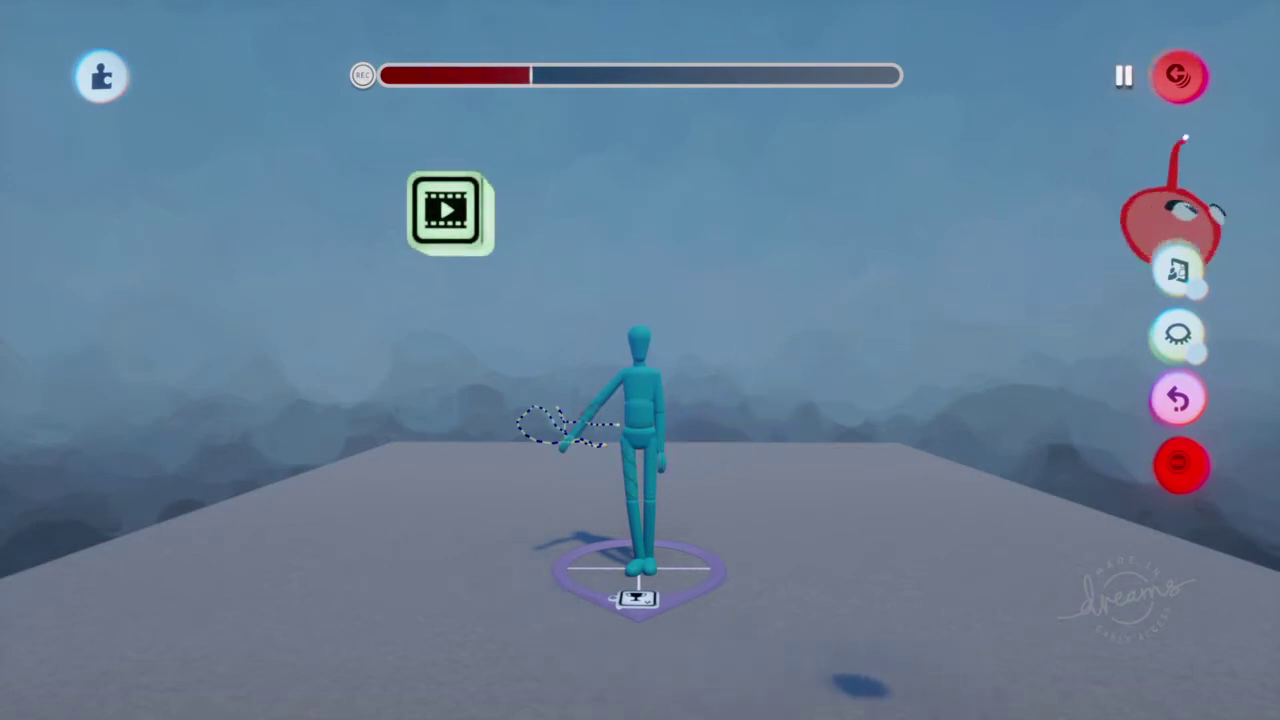
click(1180, 463)
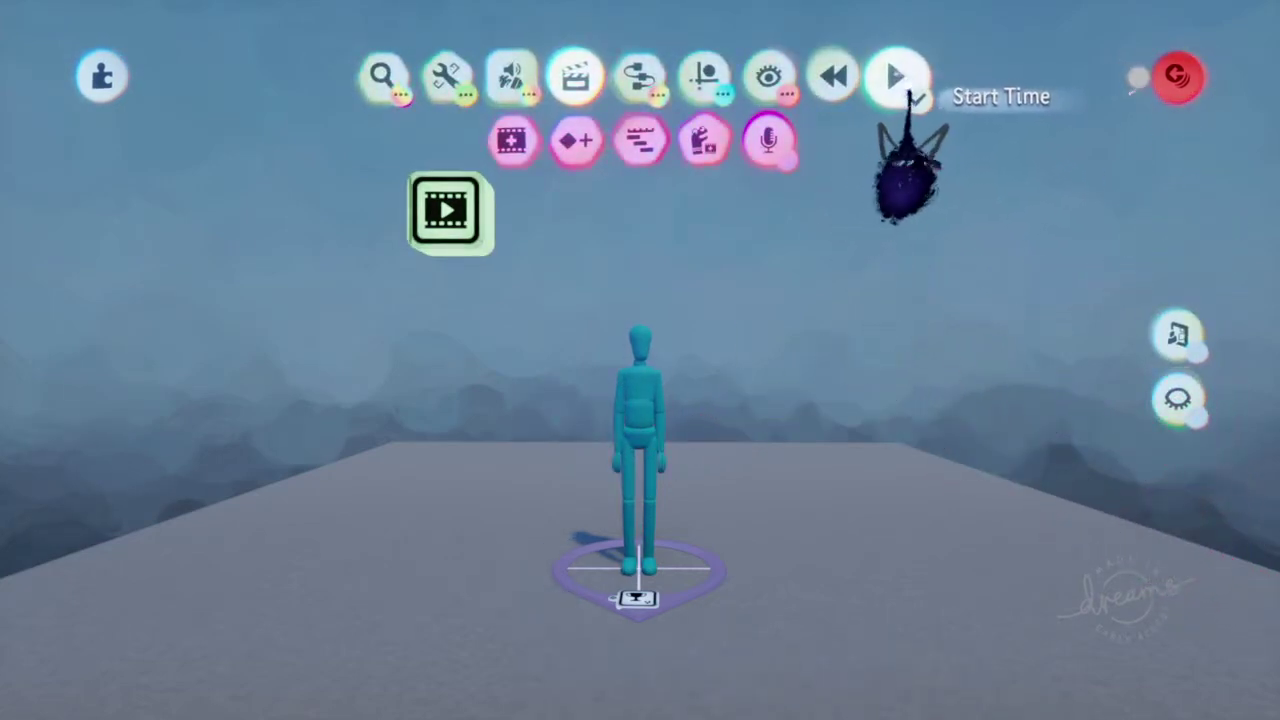
- Play back the arm recording, rewind the scene and scope out of the puppet
click(893, 78)
click(833, 78)
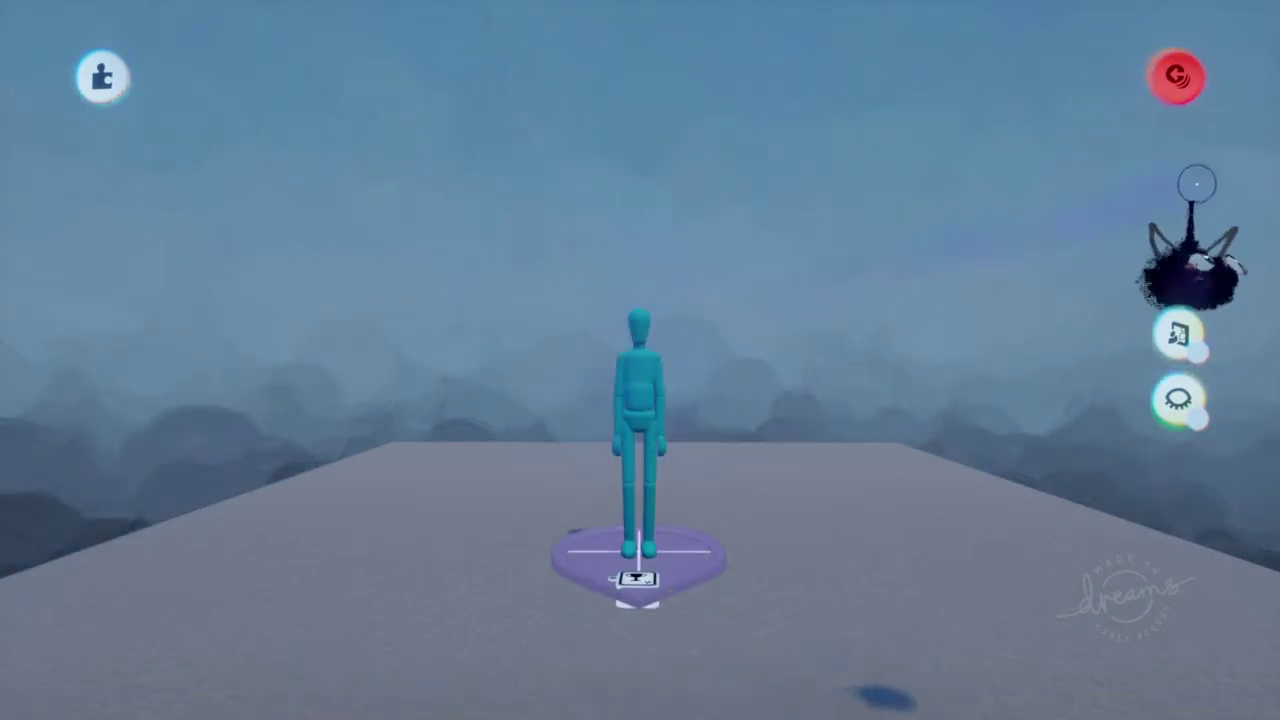
click(1168, 79)
click(1180, 80)
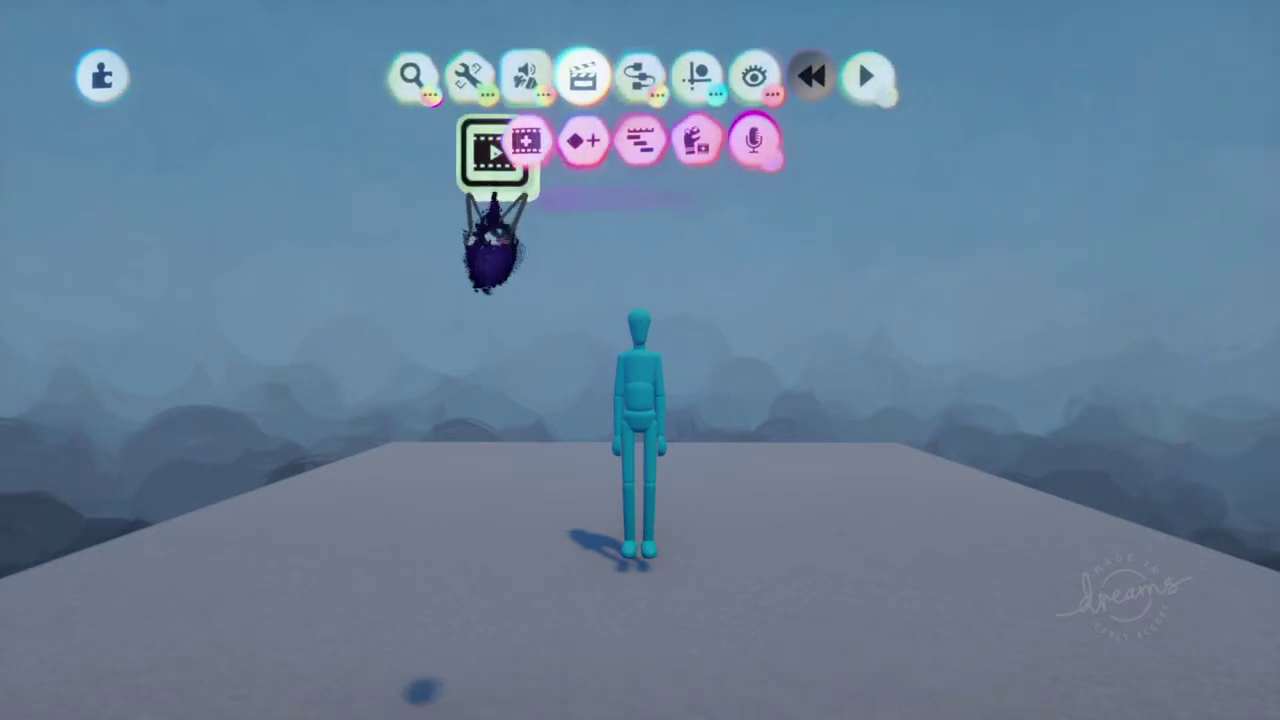
- Place a new Action Recorder, record the whole puppet being moved in loops above the platform, and stop recording
click(505, 145)
mouse_move(643, 451)
mouse_down()
mouse_move(649, 346)
mouse_move(663, 340)
mouse_move(571, 306)
mouse_move(578, 337)
mouse_move(651, 371)
mouse_move(617, 371)
mouse_move(597, 400)
mouse_up()
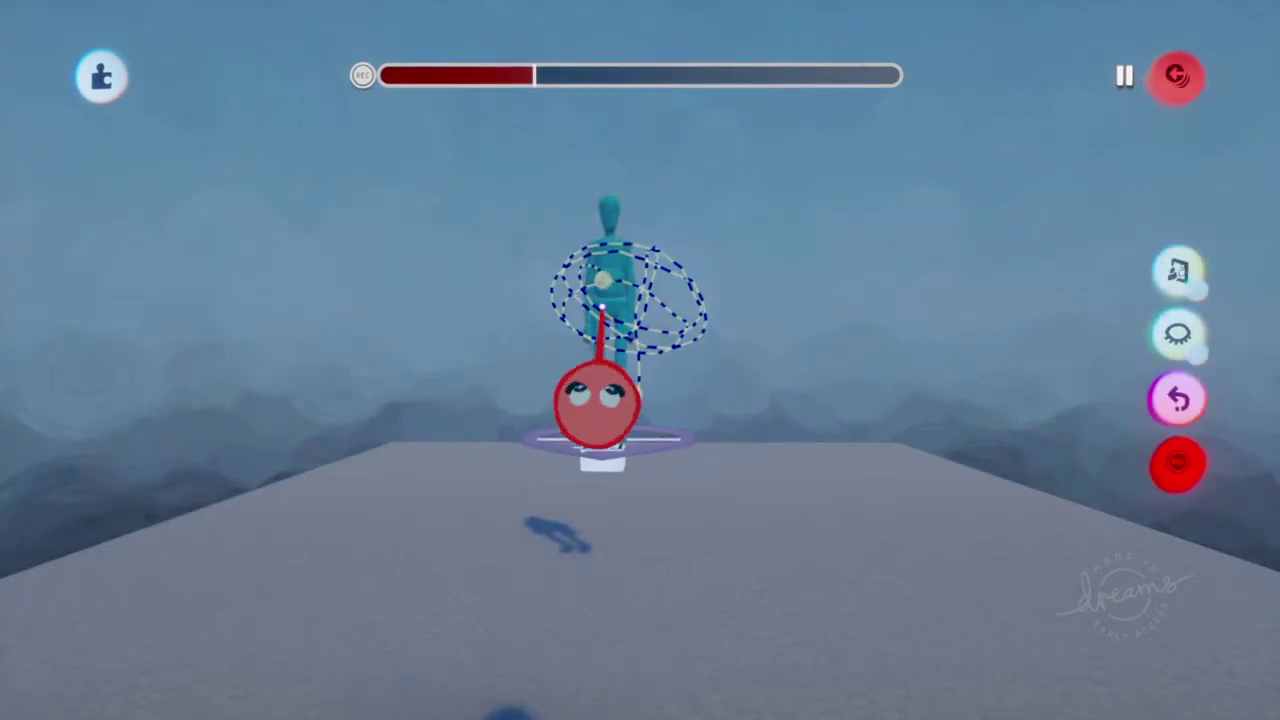
mouse_move(600, 287)
mouse_down()
mouse_move(555, 258)
mouse_move(714, 273)
mouse_move(509, 267)
mouse_move(726, 275)
mouse_move(551, 240)
mouse_move(646, 286)
mouse_move(591, 266)
mouse_move(585, 250)
mouse_up()
click(1165, 460)
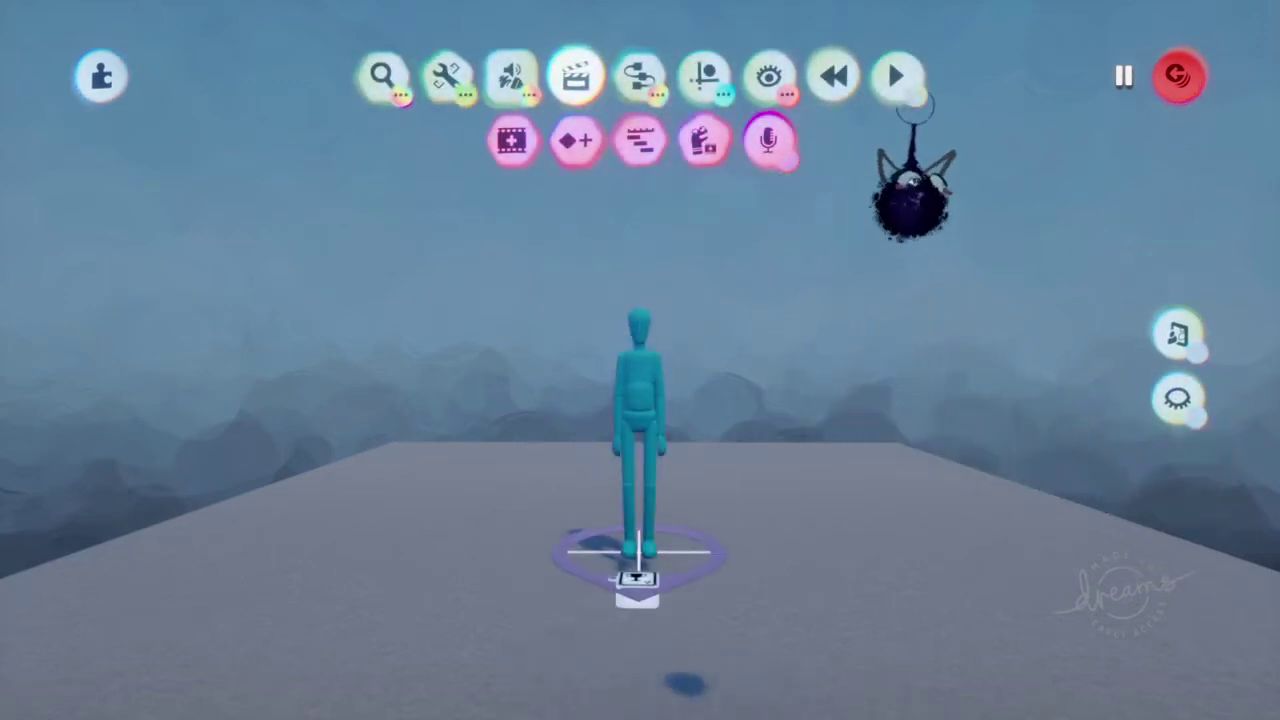
- Play back the whole-puppet recording, scope out of the puppet and rewind the scene
click(896, 76)
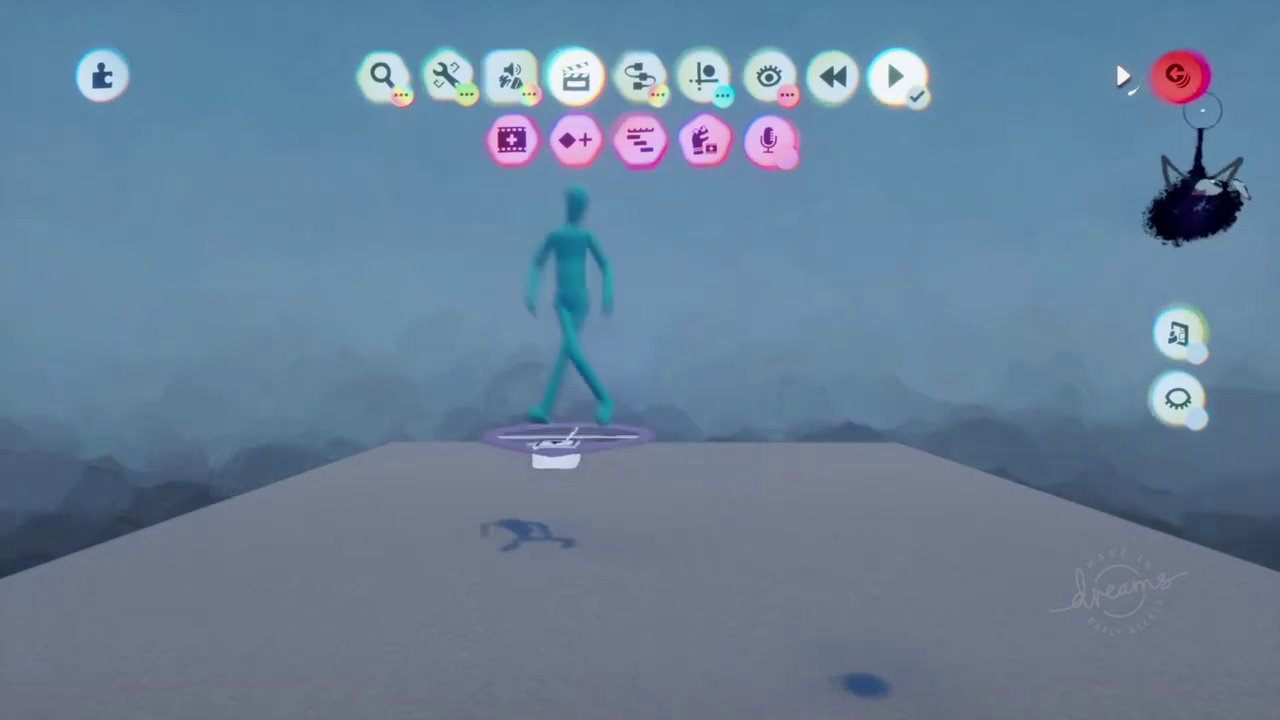
click(1178, 75)
click(833, 76)
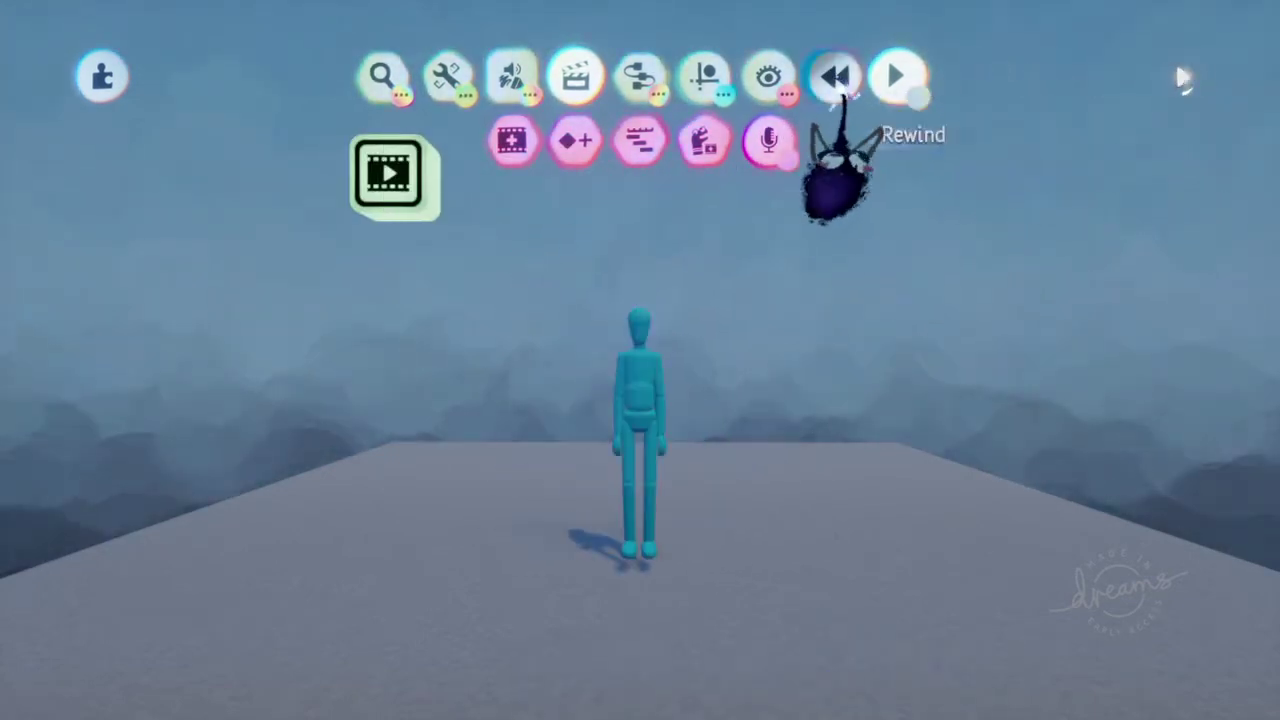
- Examine the puppet's collision labels and physical properties, including its collision shape, and close its settings
click(638, 460)
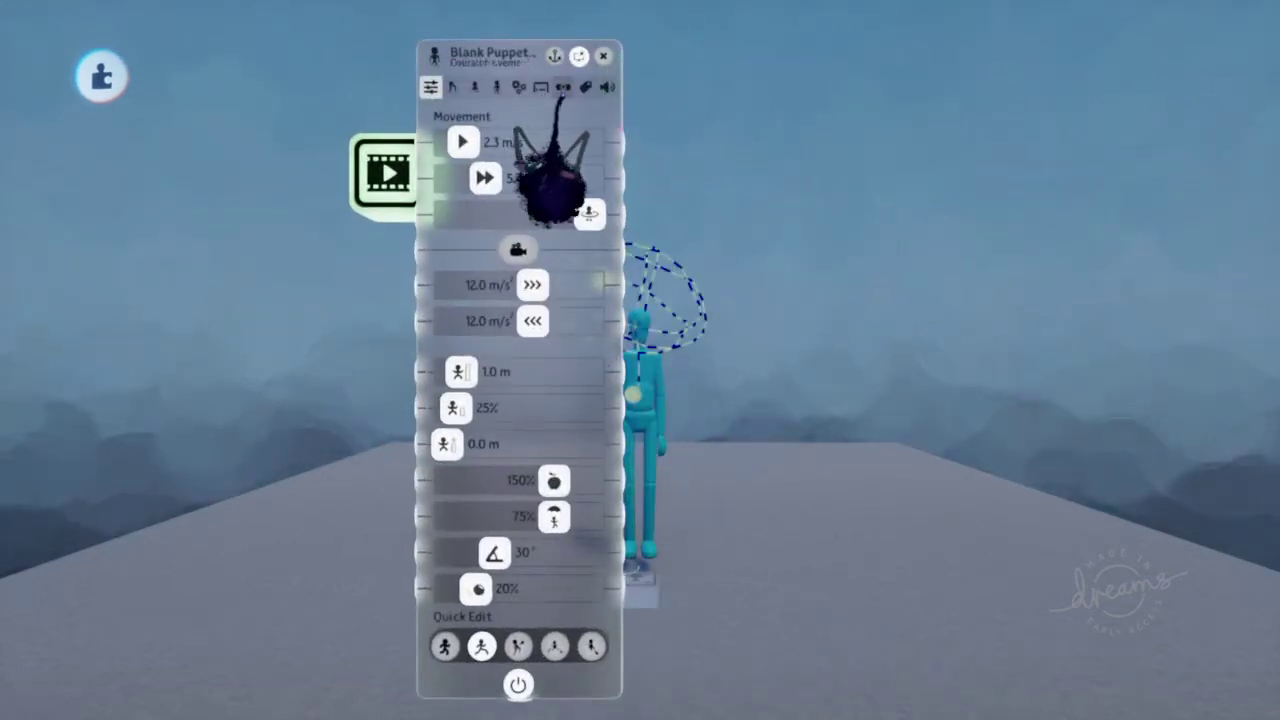
click(563, 87)
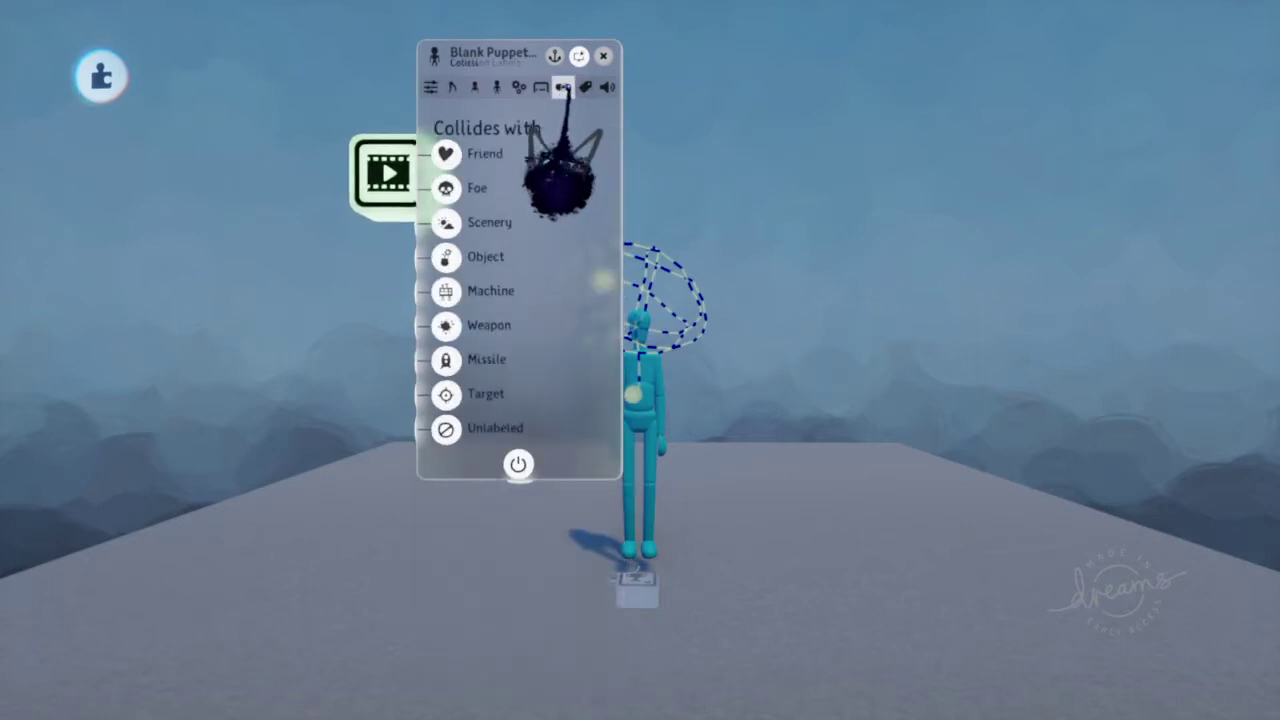
click(540, 87)
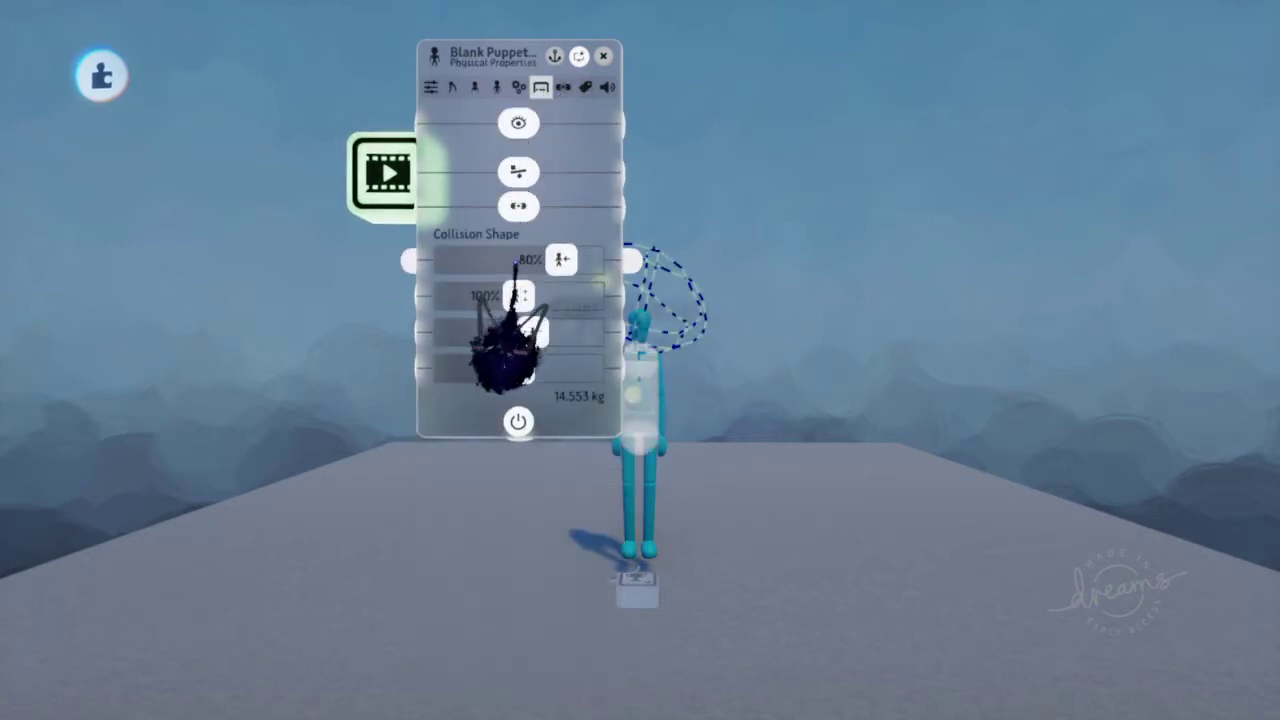
middle_drag(484, 330, 486, 342)
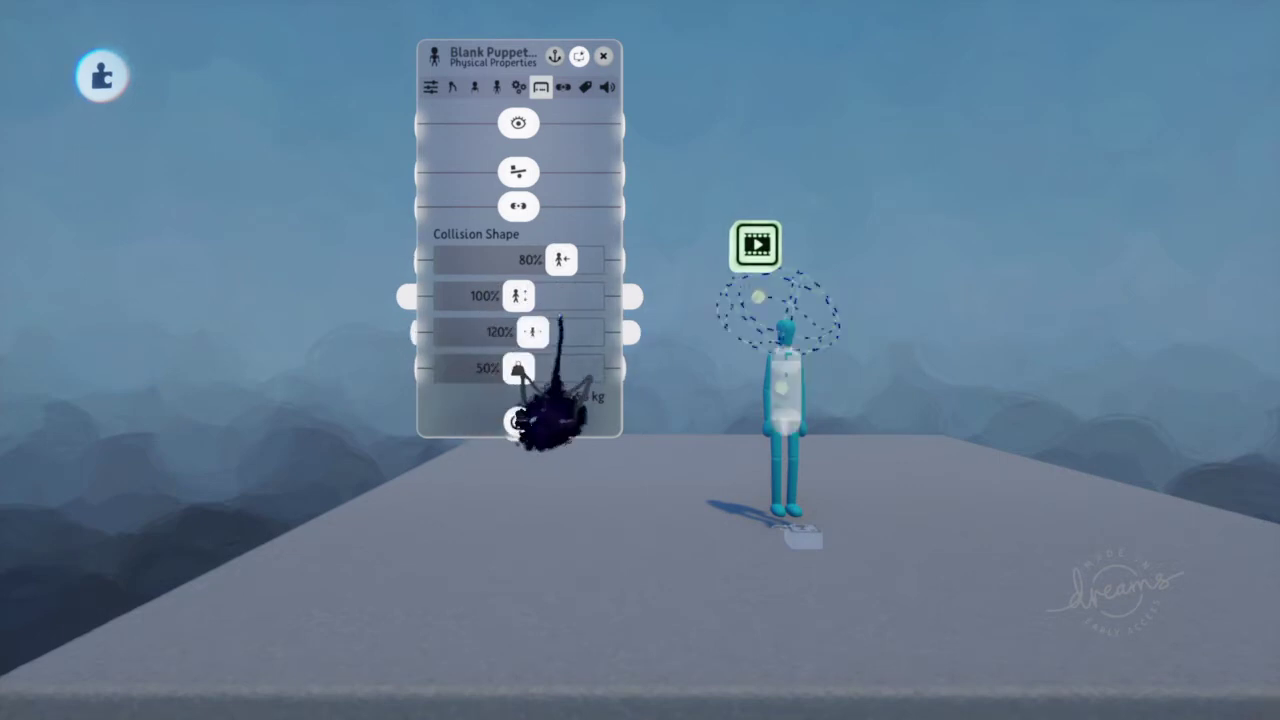
click(603, 56)
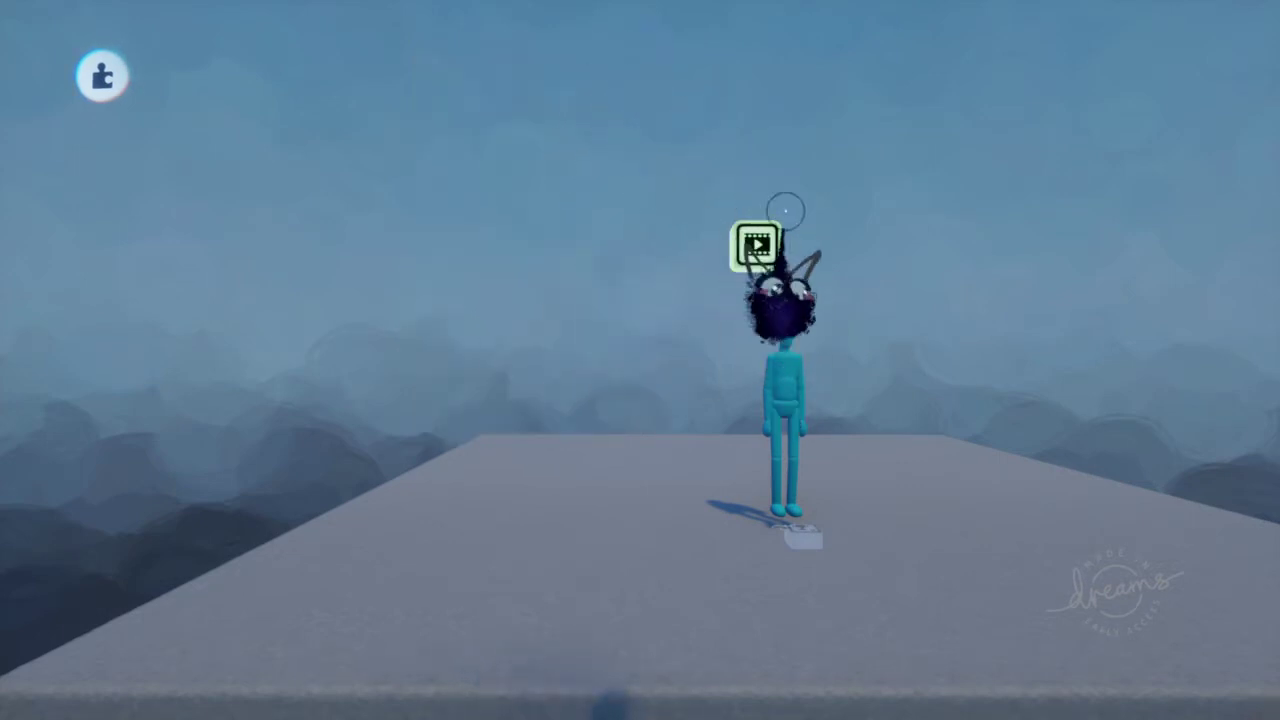
- Move the Action Recorder away from the puppet and delete it from the scene
drag(750, 243, 677, 246)
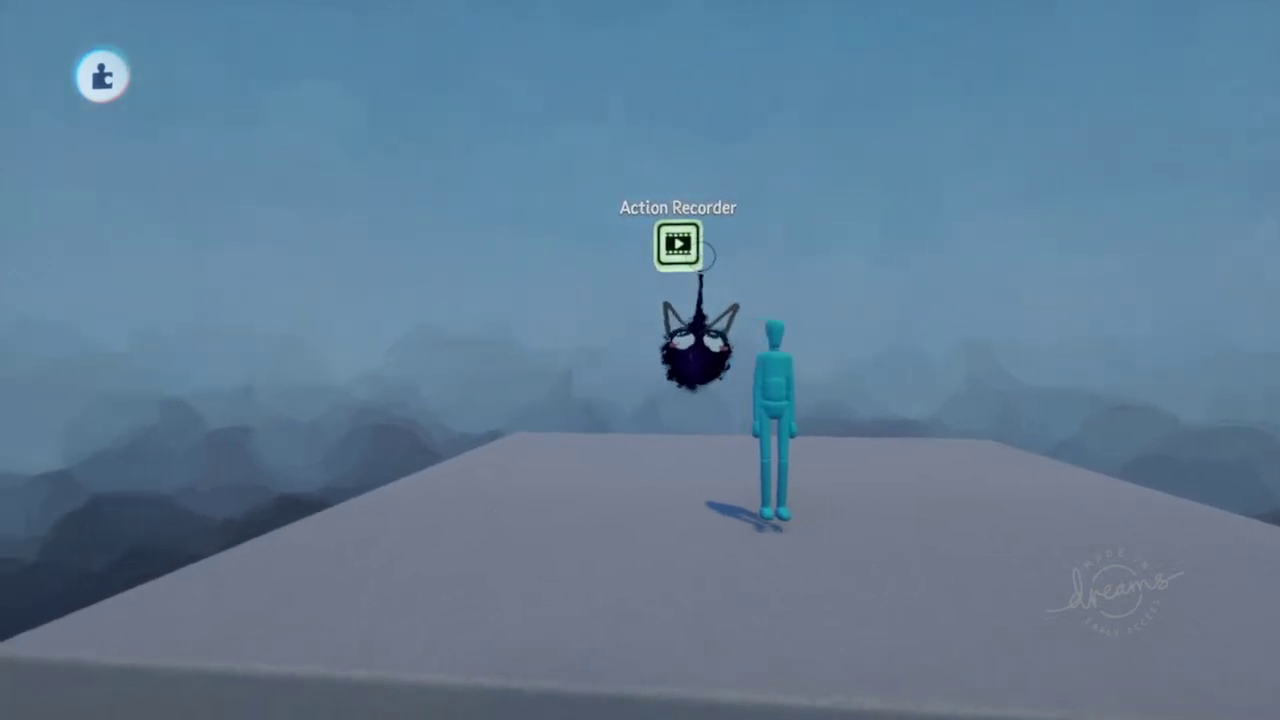
middle_drag(674, 262, 622, 262)
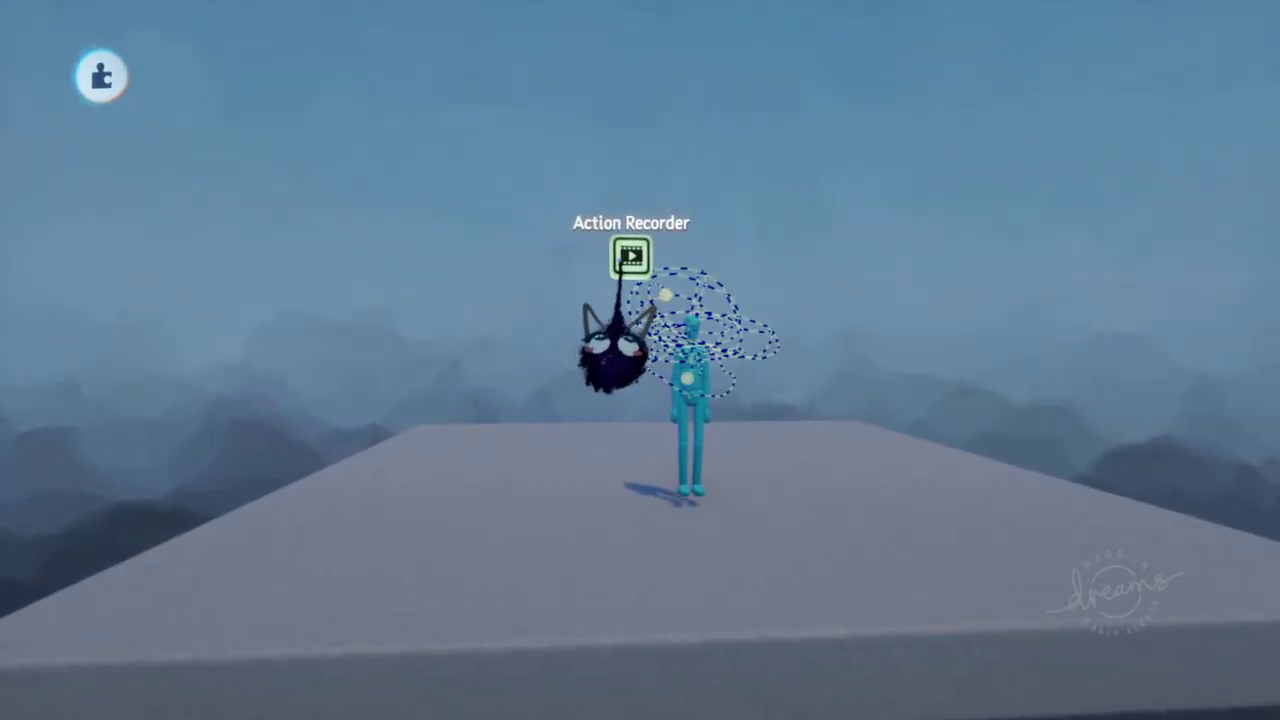
drag(632, 345, 55, 530)
drag(12, 460, 645, 487)
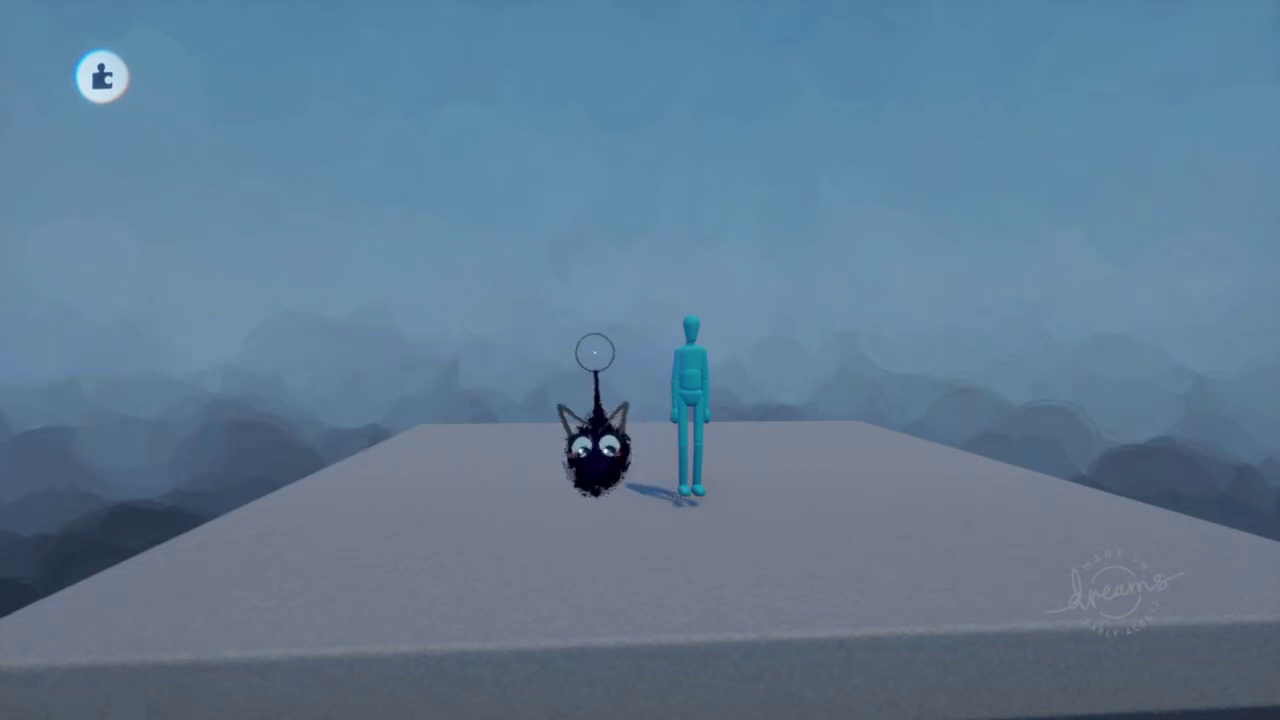
middle_drag(703, 369, 597, 429)
key(Escape)
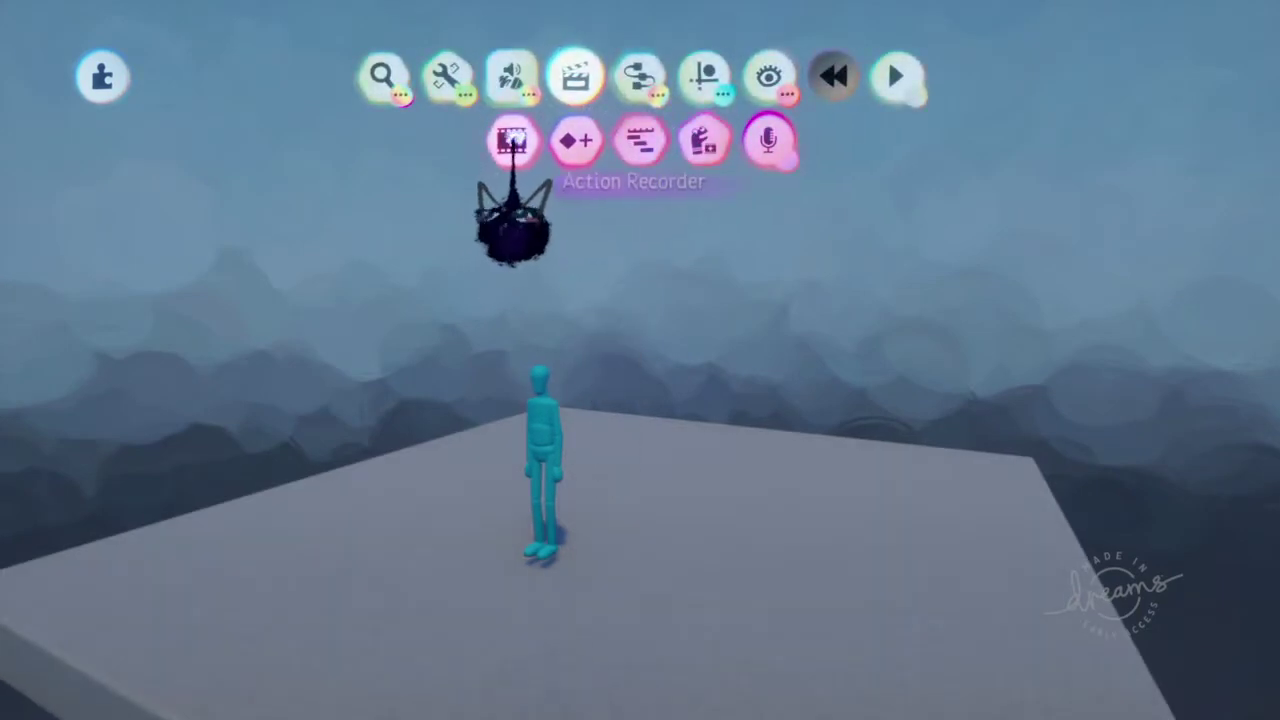
- Place a Keyframe above the puppet, record a pose with one arm raised sideways, stop recording and scope out of the puppet
middle_drag(516, 150, 450, 185)
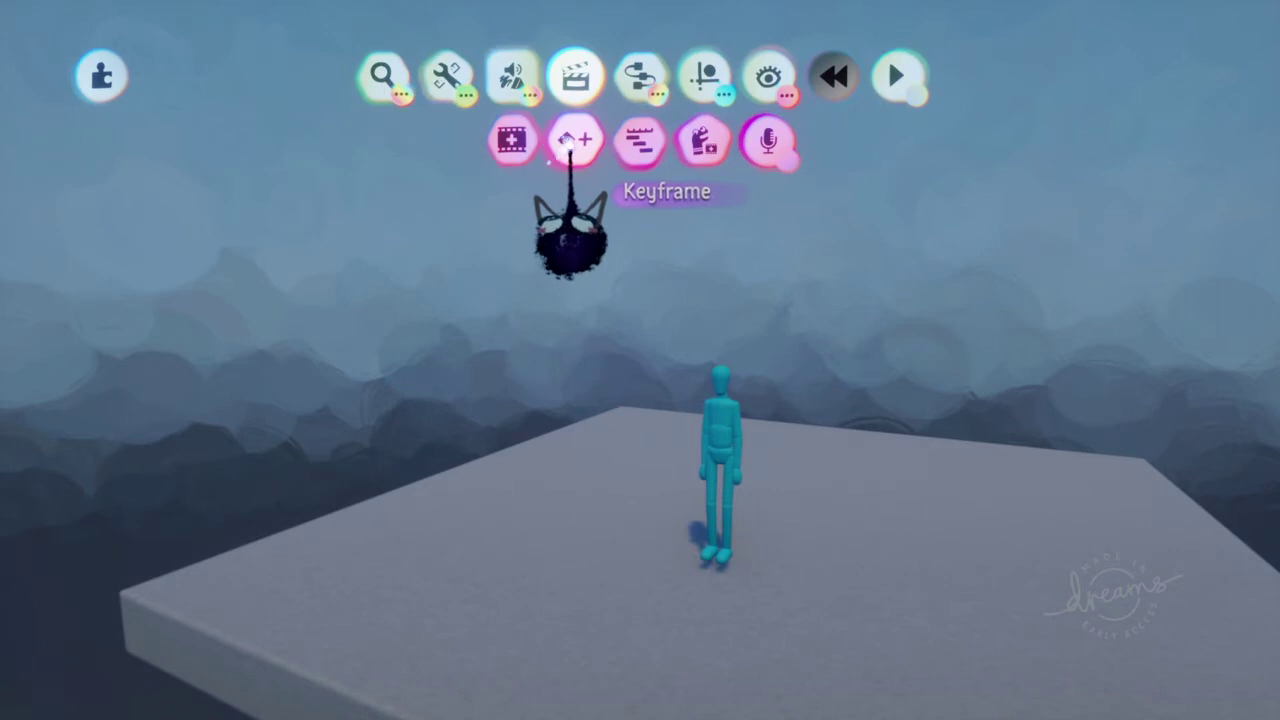
click(568, 144)
click(518, 252)
middle_drag(725, 446, 620, 431)
click(616, 438)
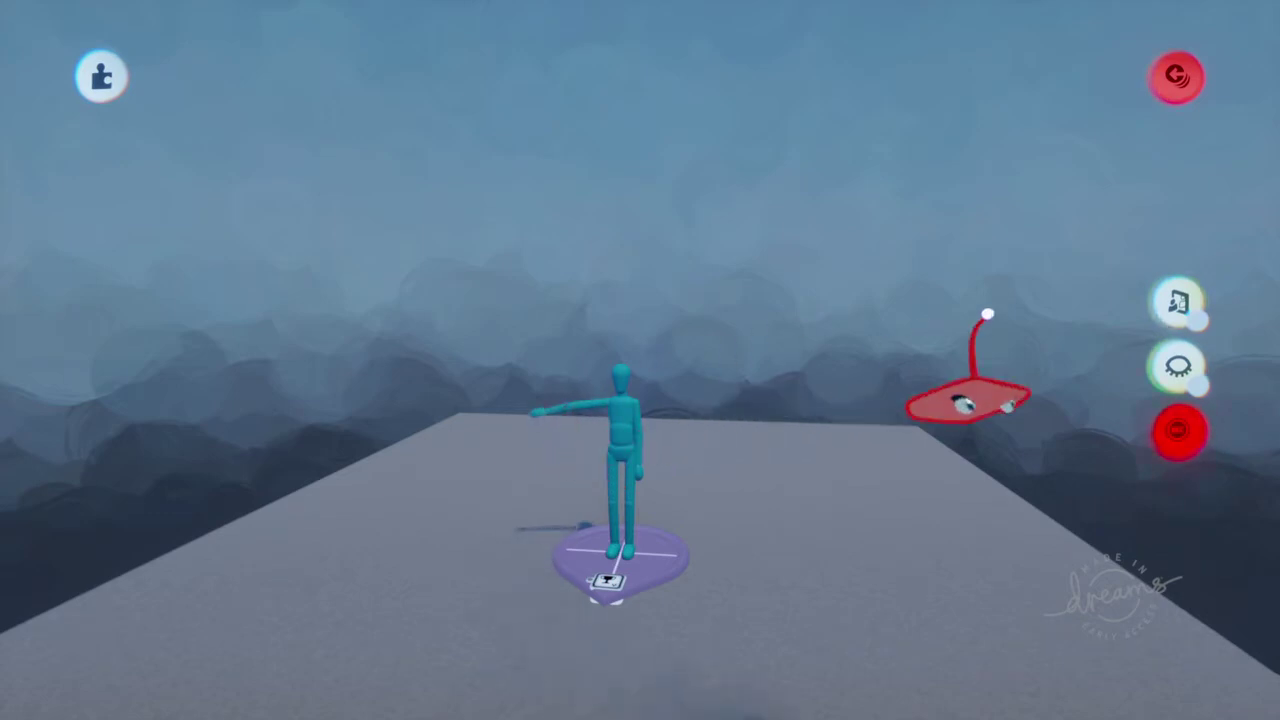
click(1176, 432)
key(s)
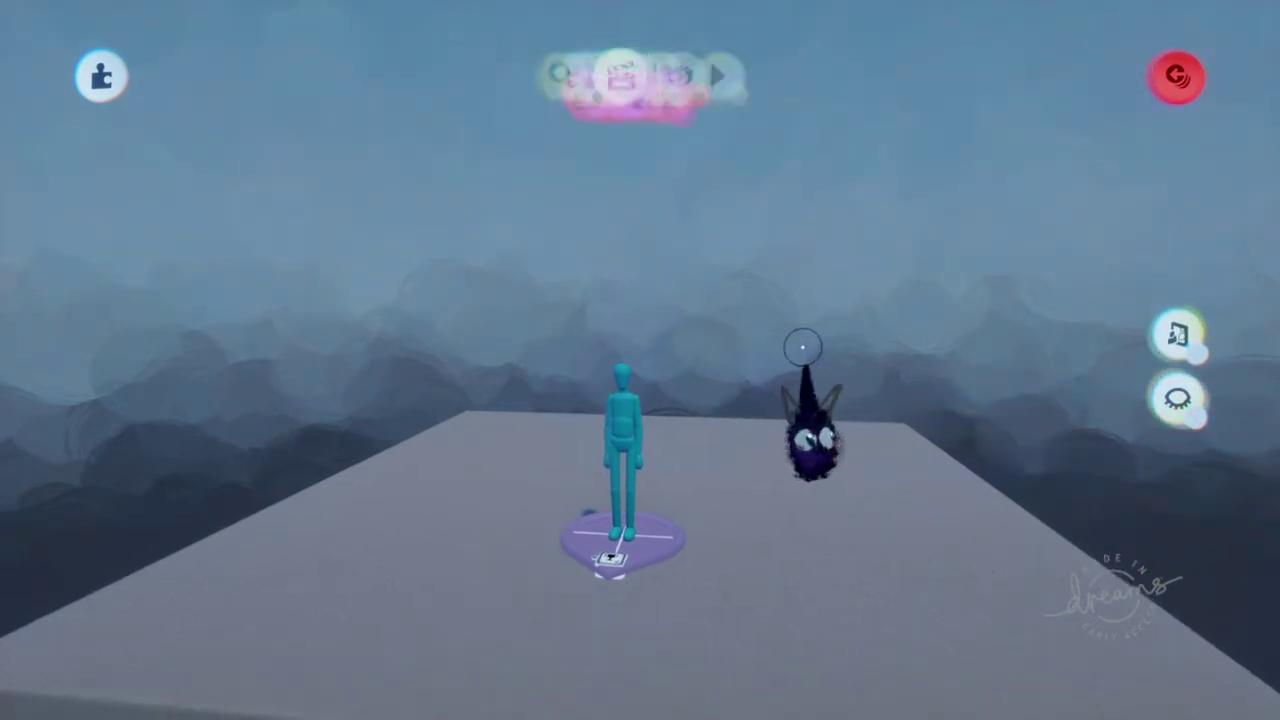
click(1177, 78)
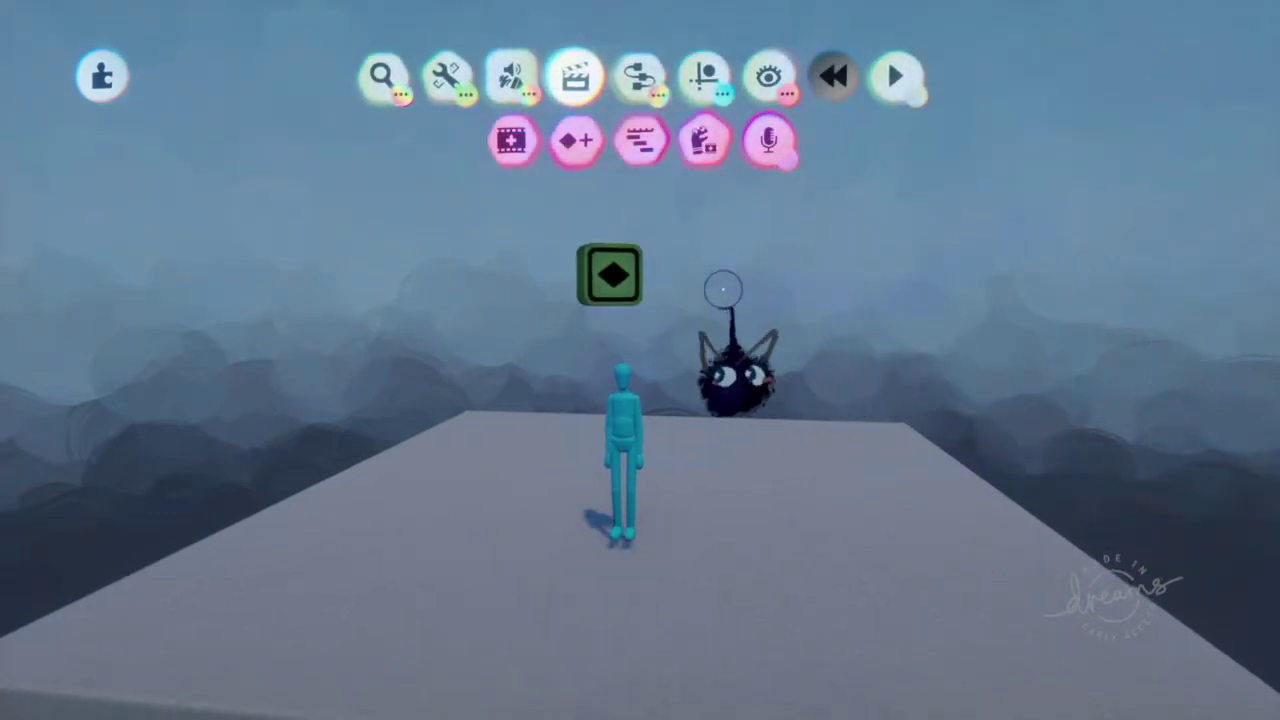
- Examine the Keyframe's blend types and other settings, and close them
middle_drag(723, 289, 626, 290)
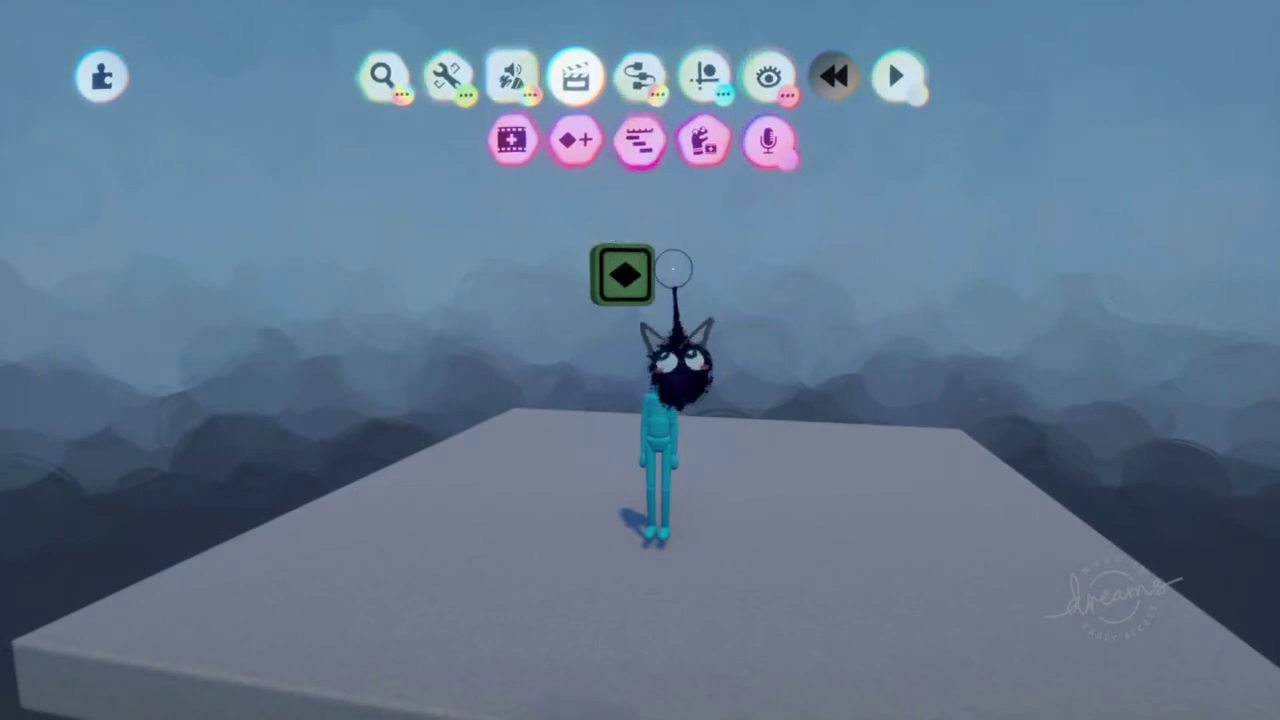
click(630, 278)
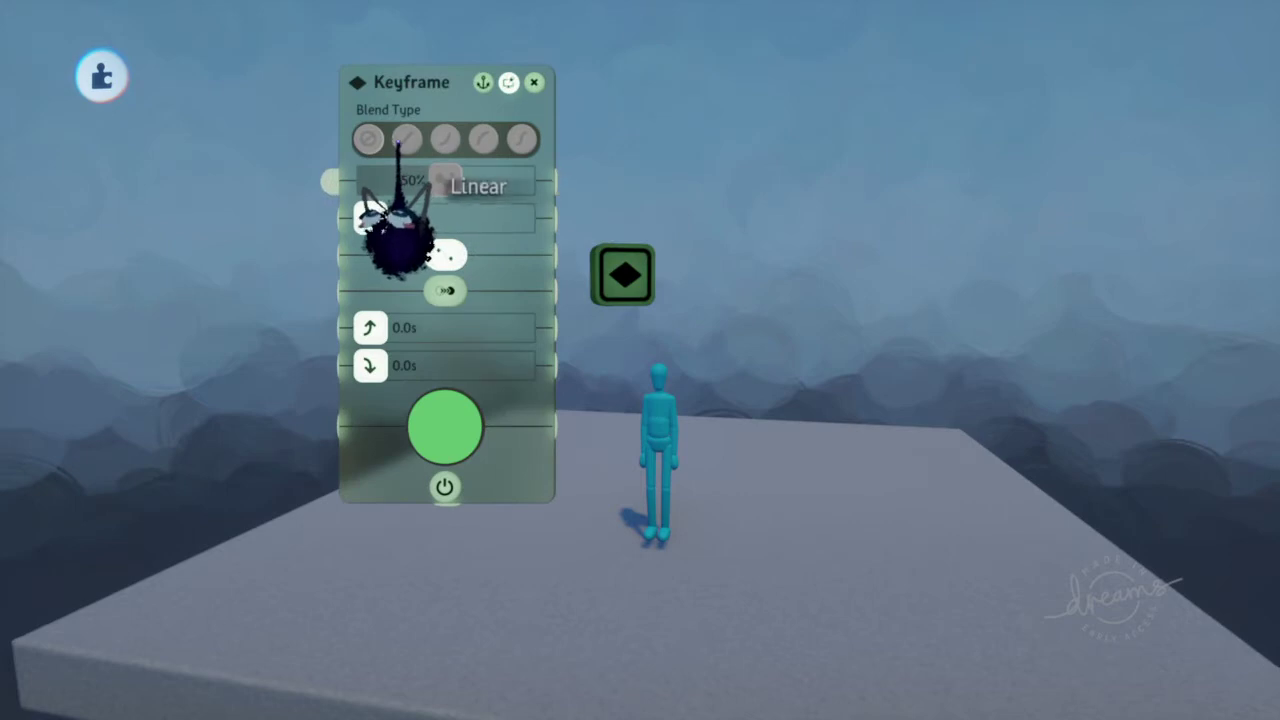
click(534, 82)
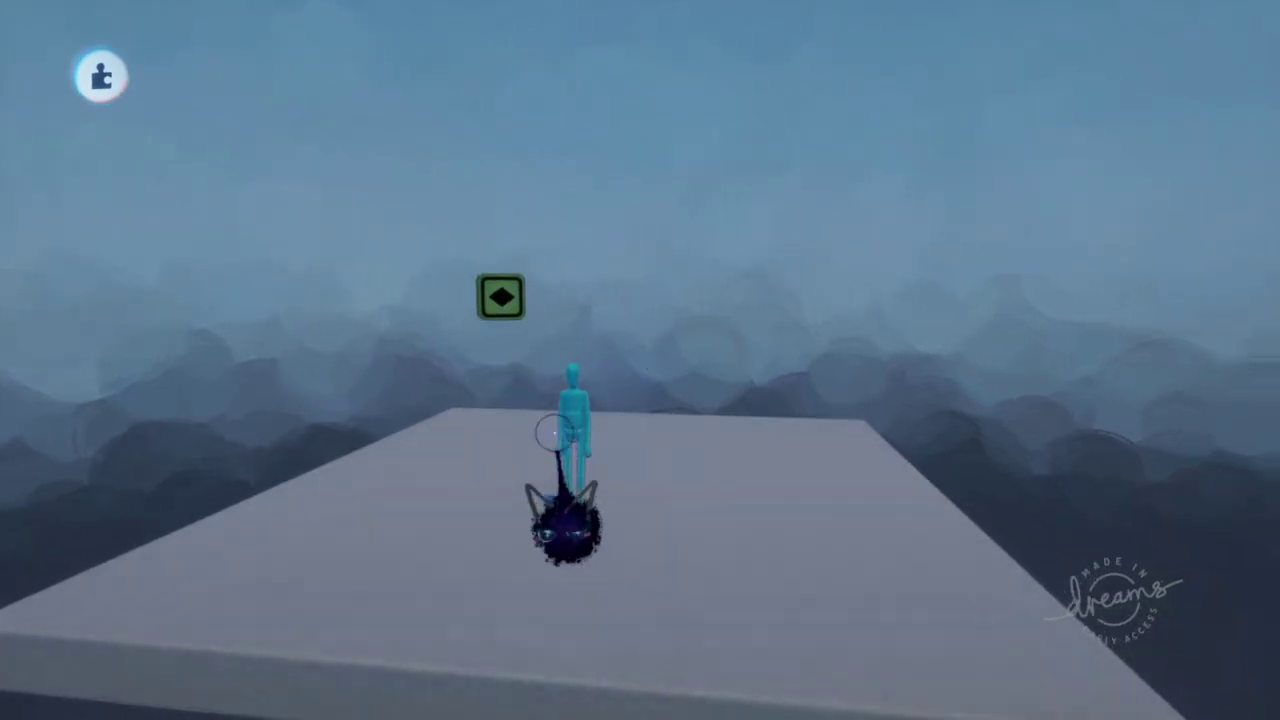
middle_drag(578, 433, 457, 337)
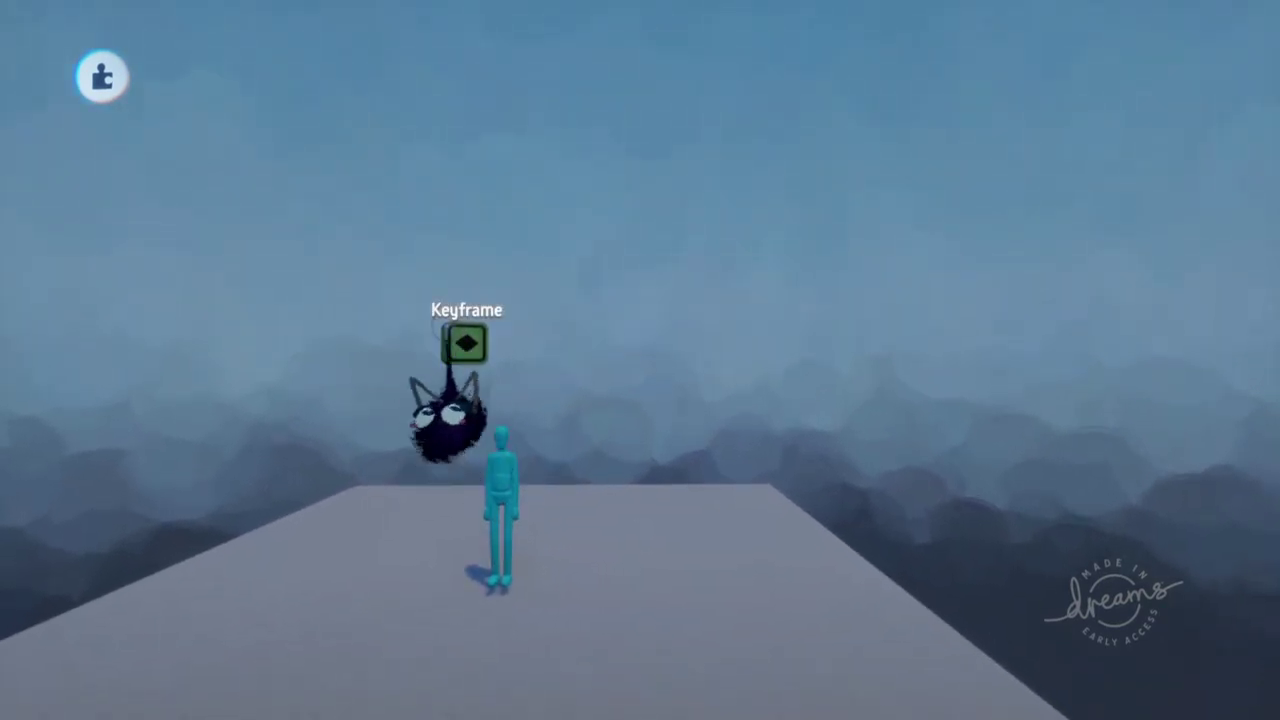
middle_drag(484, 364, 452, 343)
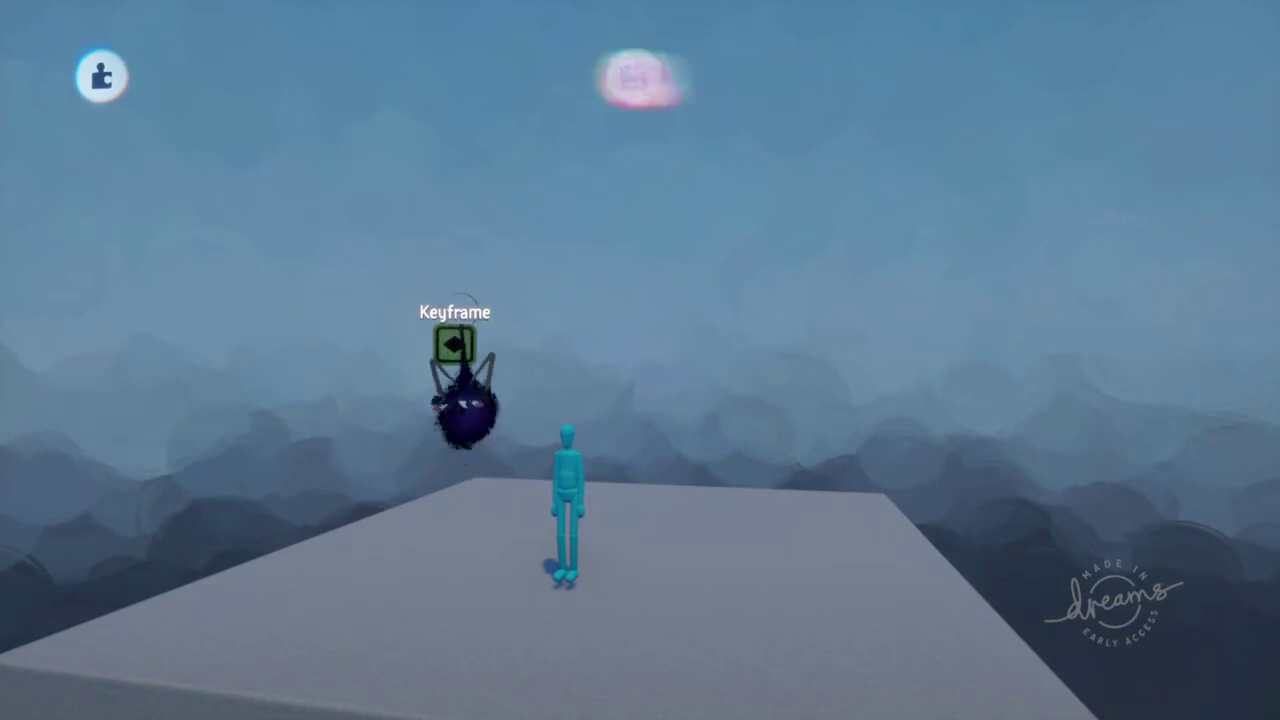
- Start the Record Possession tool and dismiss its introductory help message
key(space)
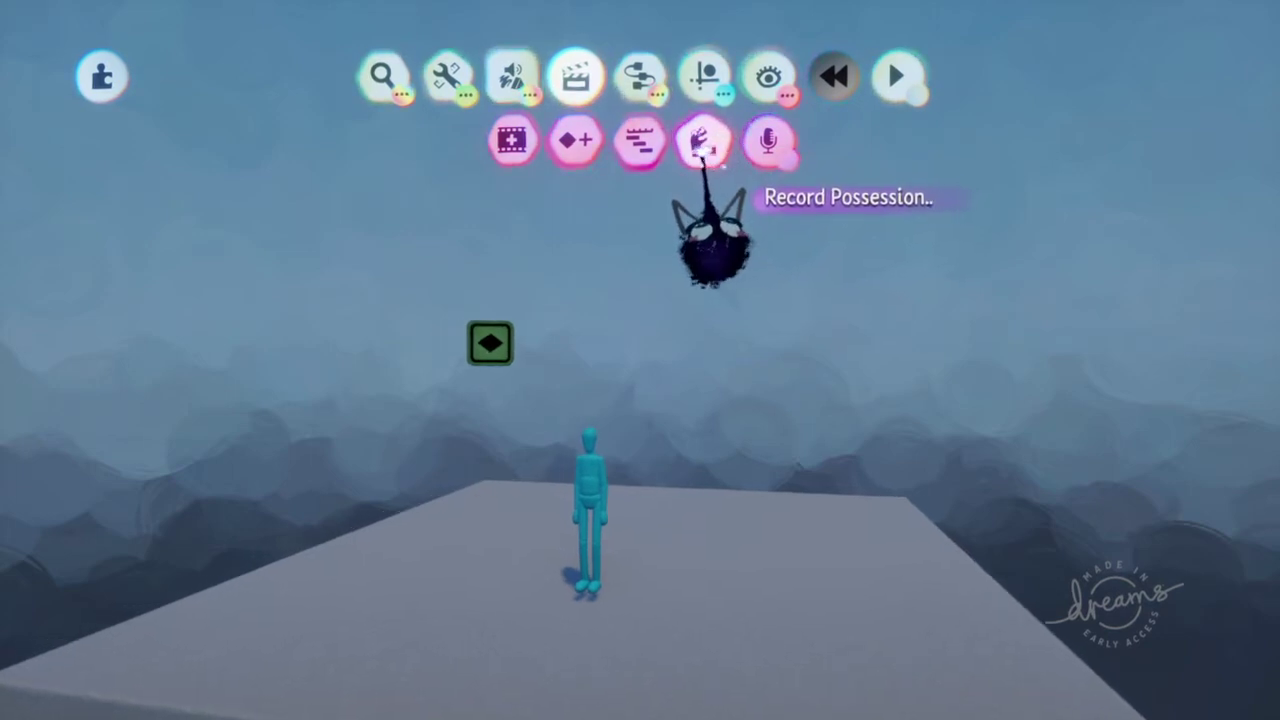
click(702, 150)
click(704, 150)
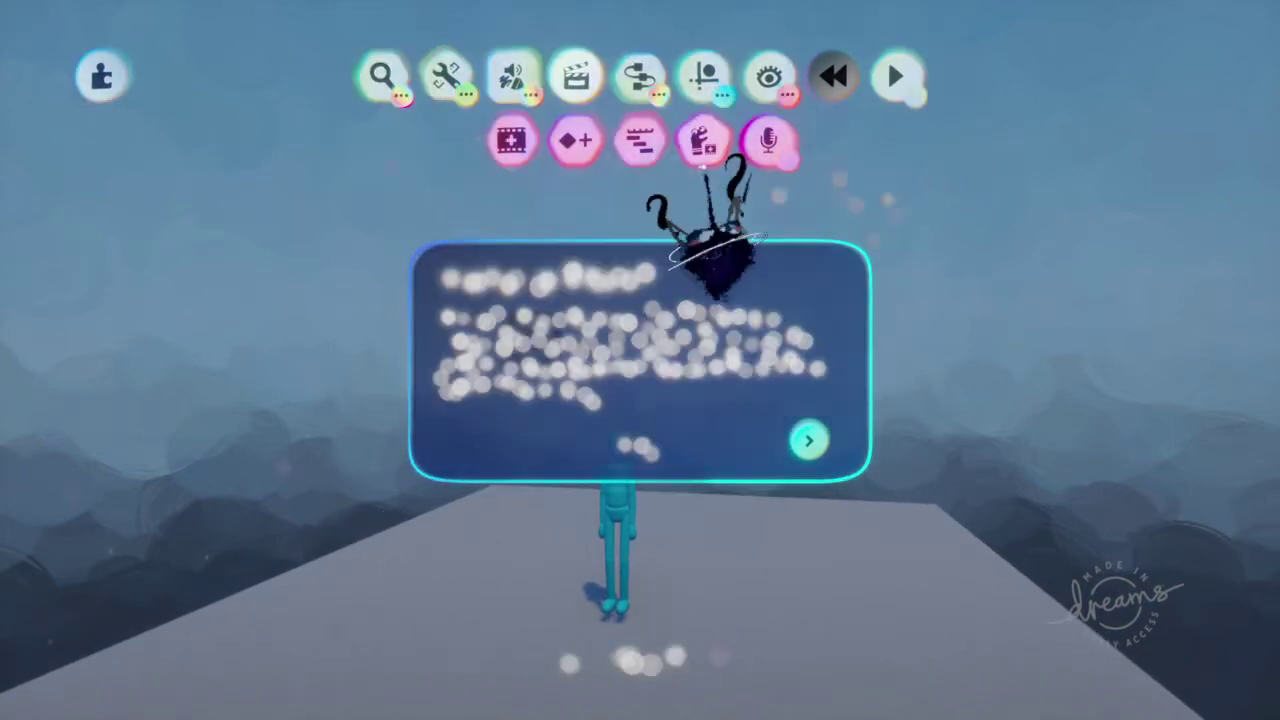
middle_drag(705, 150, 688, 205)
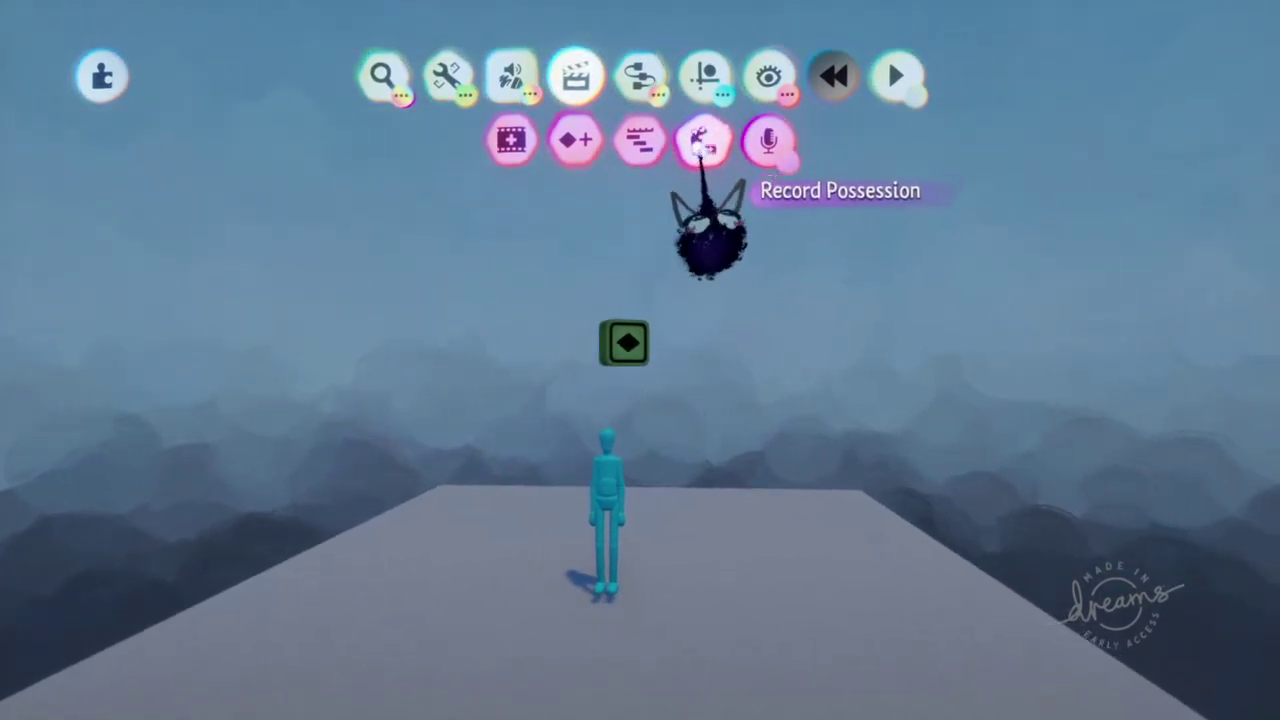
middle_drag(610, 575, 713, 250)
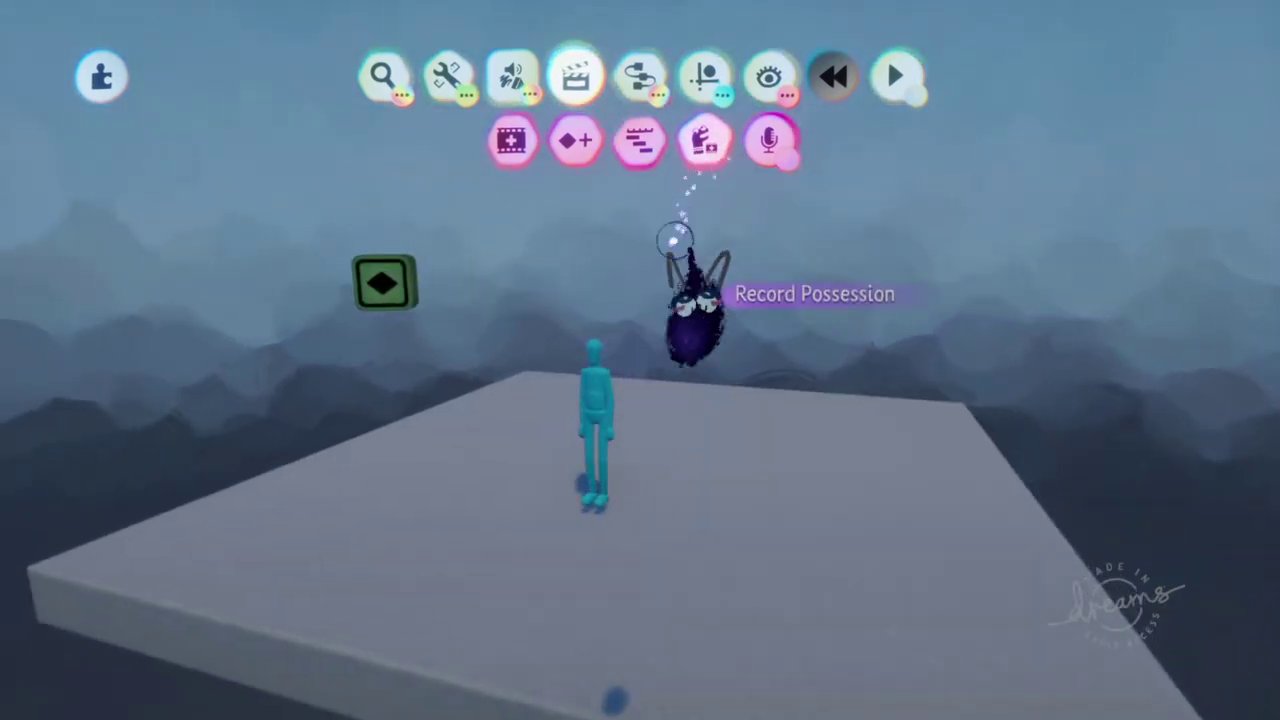
mouse_move(625, 368)
middle_down()
mouse_move(597, 403)
mouse_move(620, 350)
middle_up()
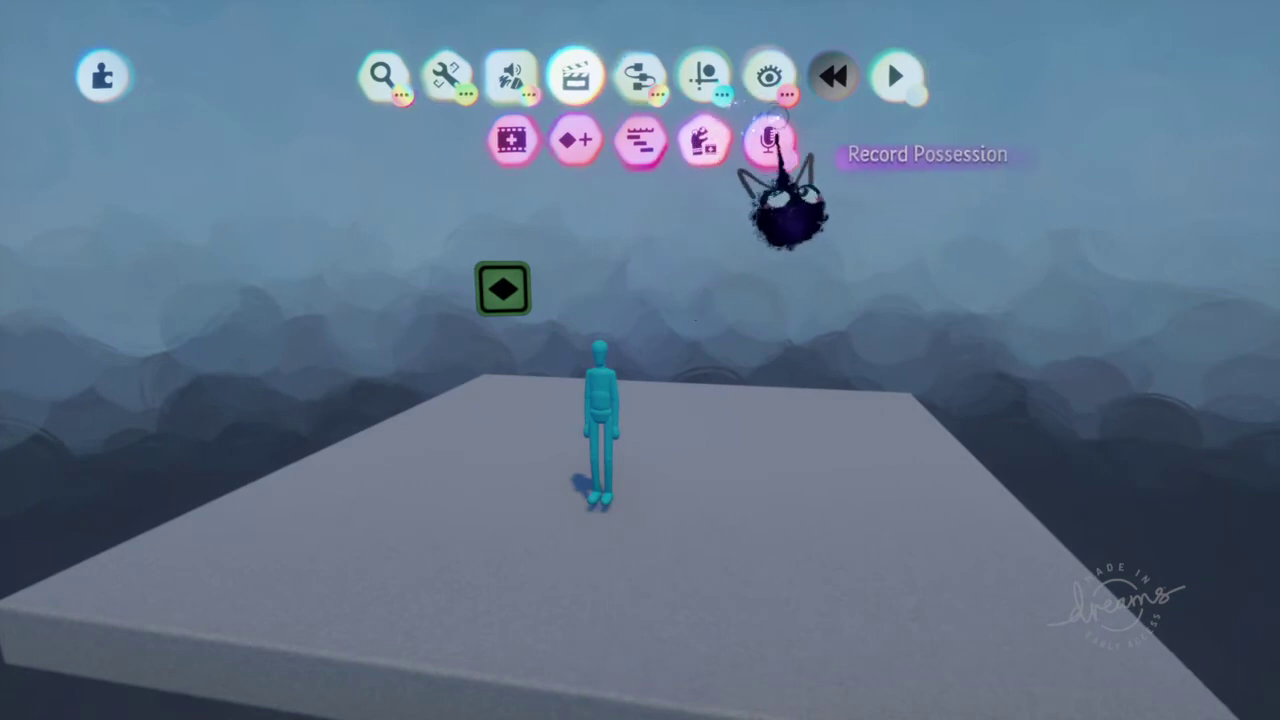